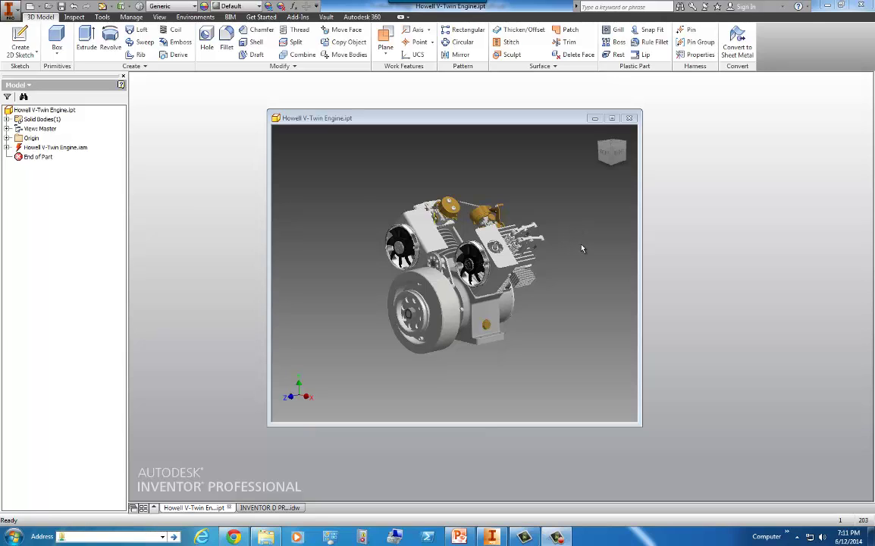
Start exporting the engine view as an image from the application menu.
left_click(7, 7)
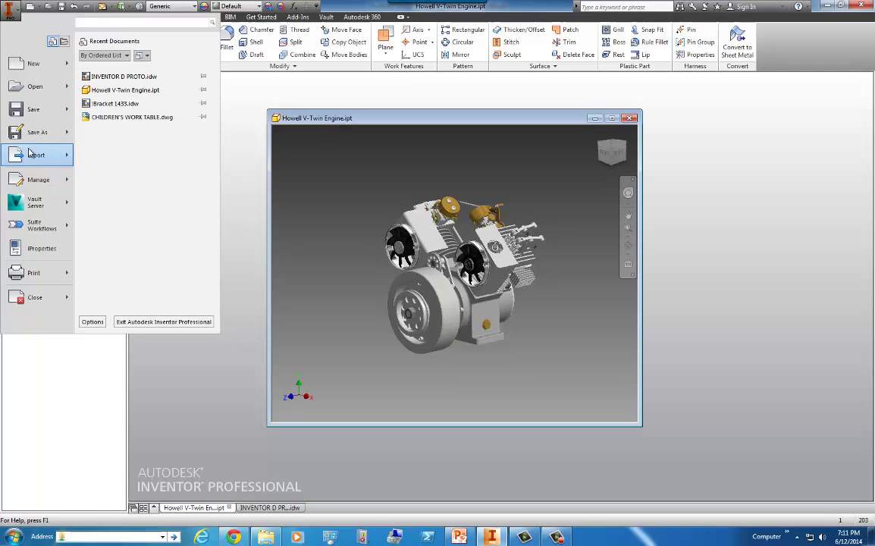
mouse_move(32, 155)
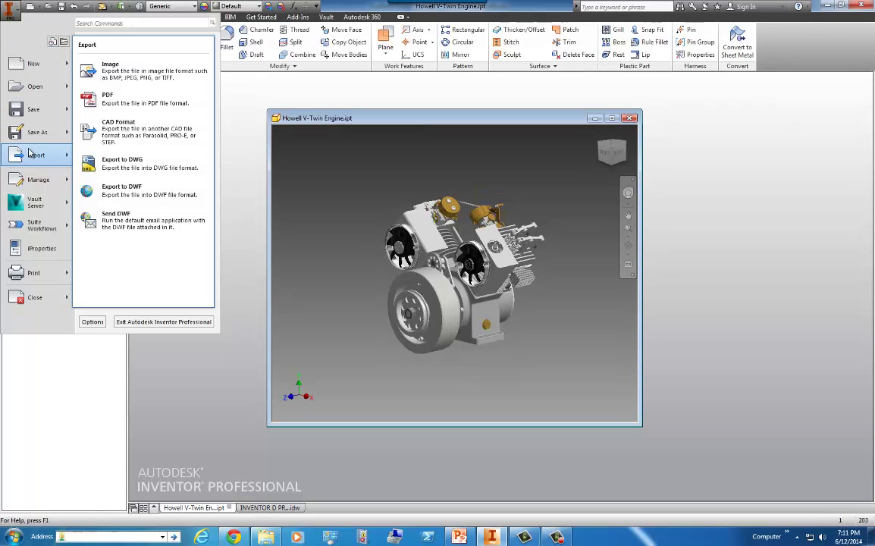
left_click(114, 73)
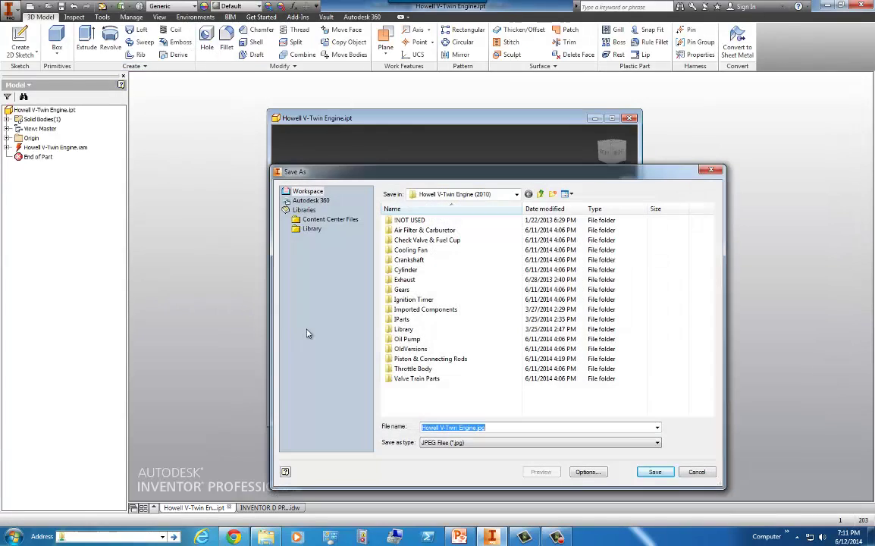
Browse the save location to C:\temp\Project\InventorImages.
left_click(516, 194)
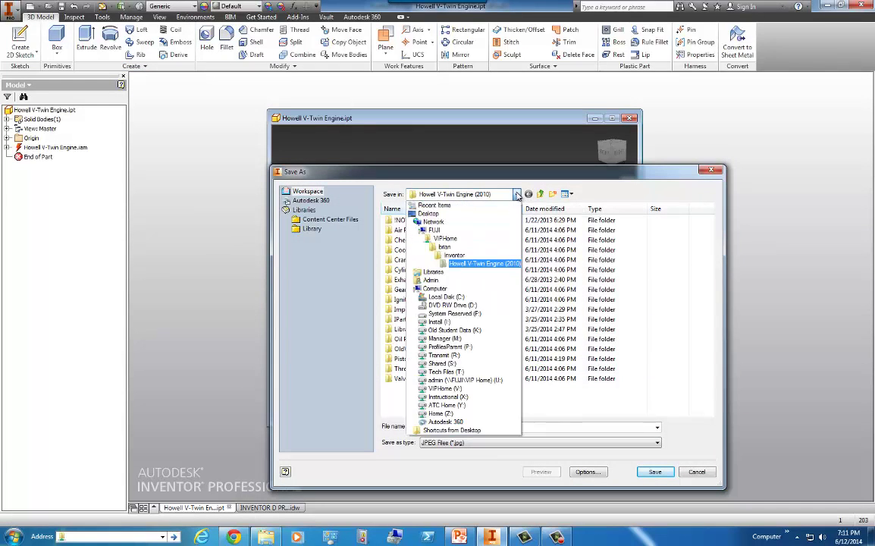
left_click(447, 297)
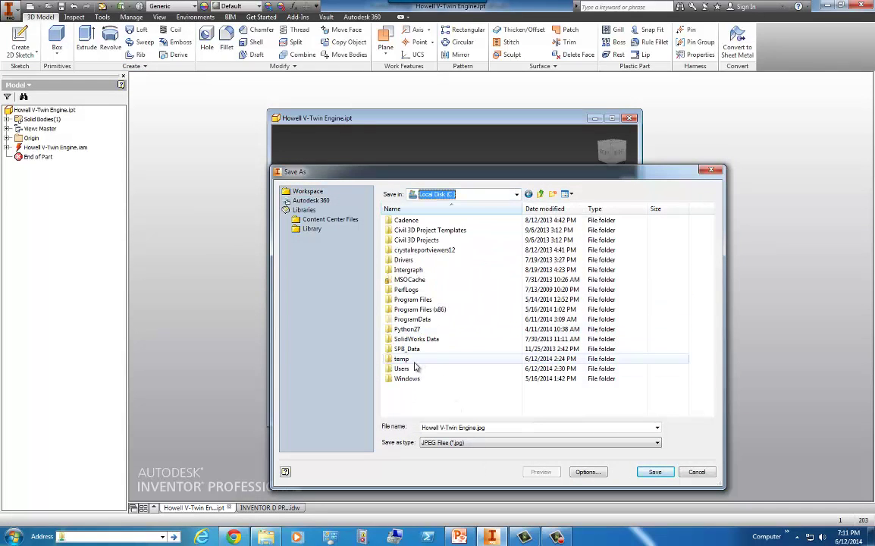
double_click(414, 361)
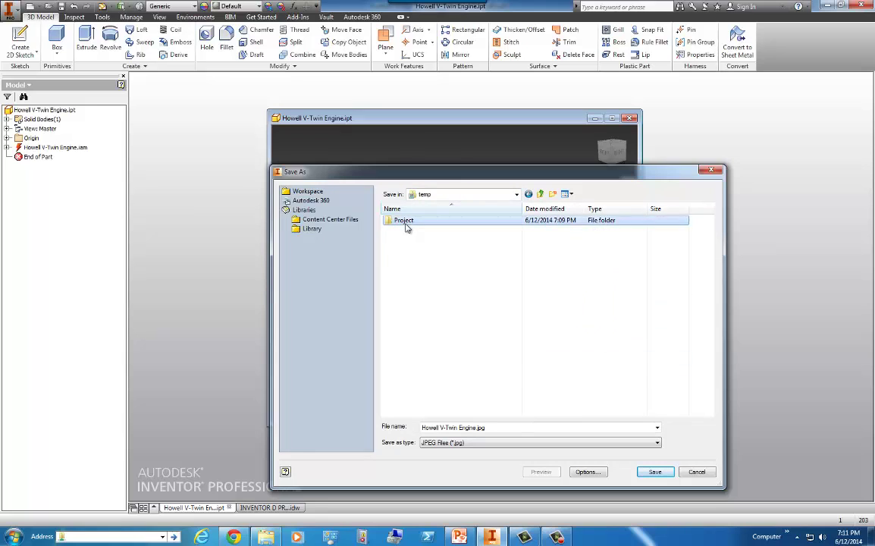
double_click(402, 220)
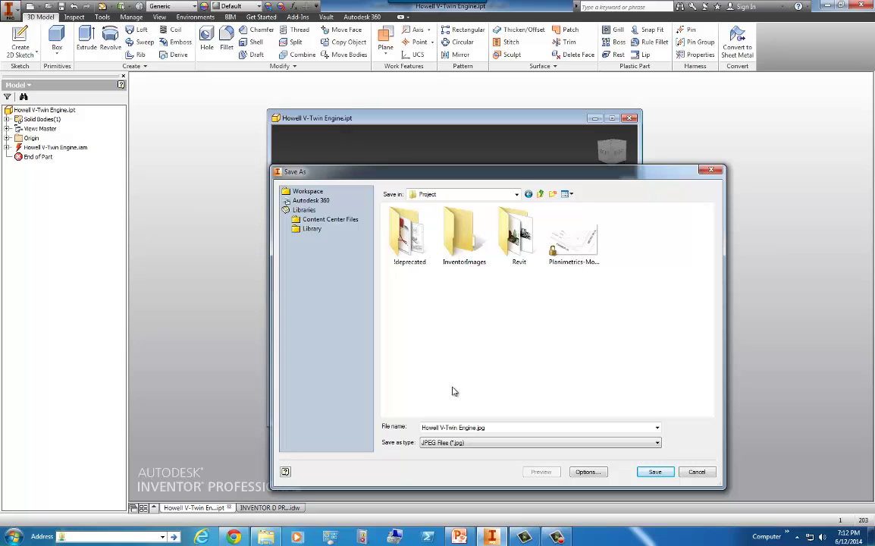
double_click(464, 262)
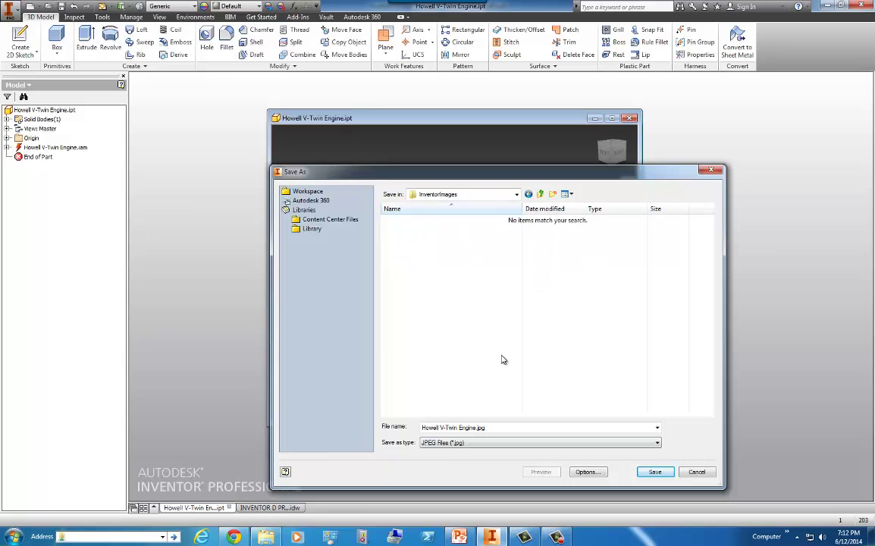
Edit the file name so it reads Howell V-Twin Engine (3.4).jpg.
left_click(492, 427)
left_click(474, 427)
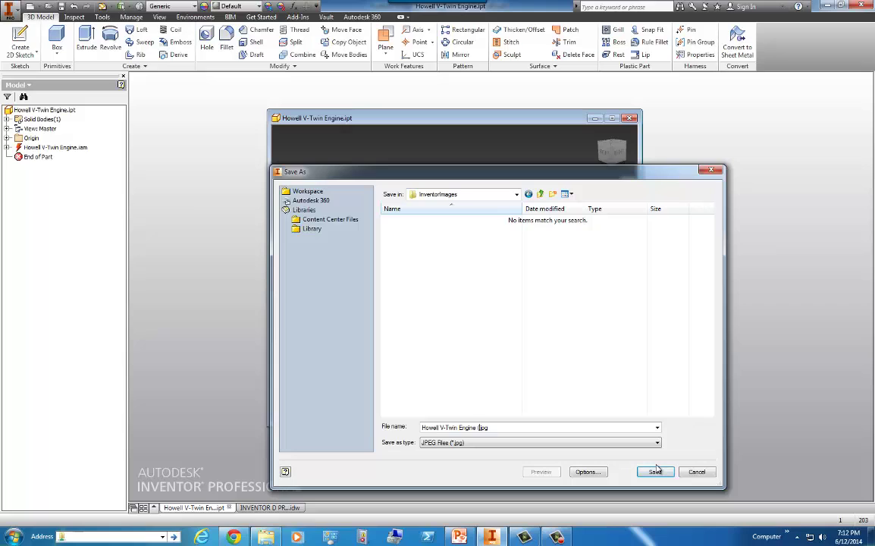
type("3.4)")
left_click_drag(487, 427, 480, 427)
type("1")
key("BackSpace")
type("(14")
left_click(481, 427)
key("BackSpace")
type("3.")
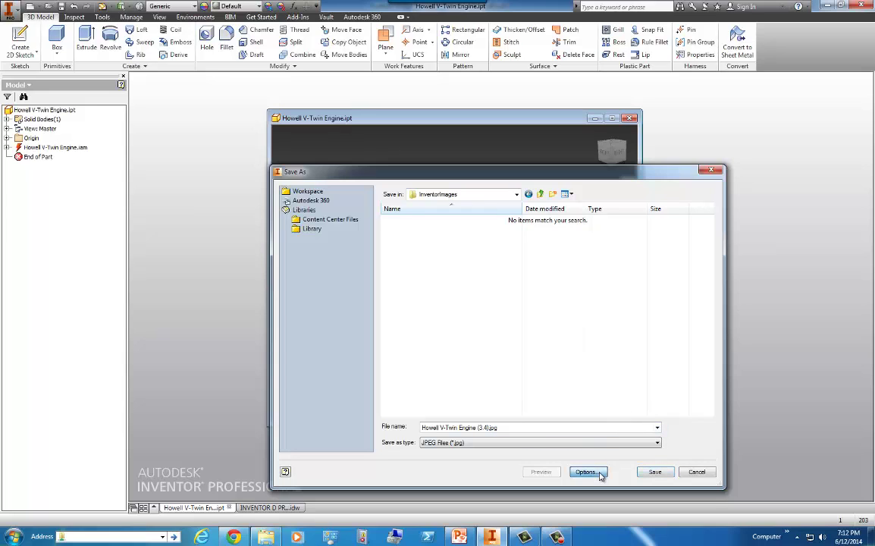
In the export Options, set the image size to 1024 × 1024 pixels and confirm.
left_click(597, 472)
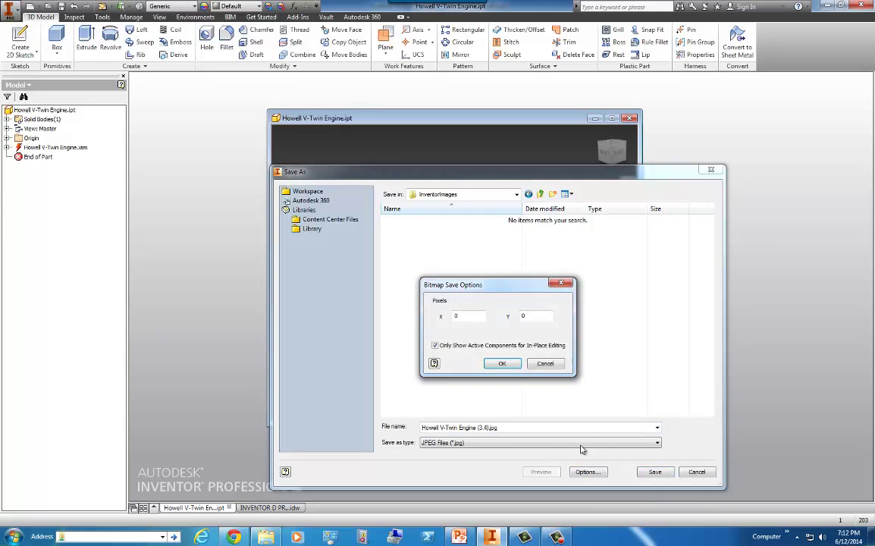
double_click(455, 317)
type("1024")
double_click(522, 315)
type("1024")
left_click(504, 365)
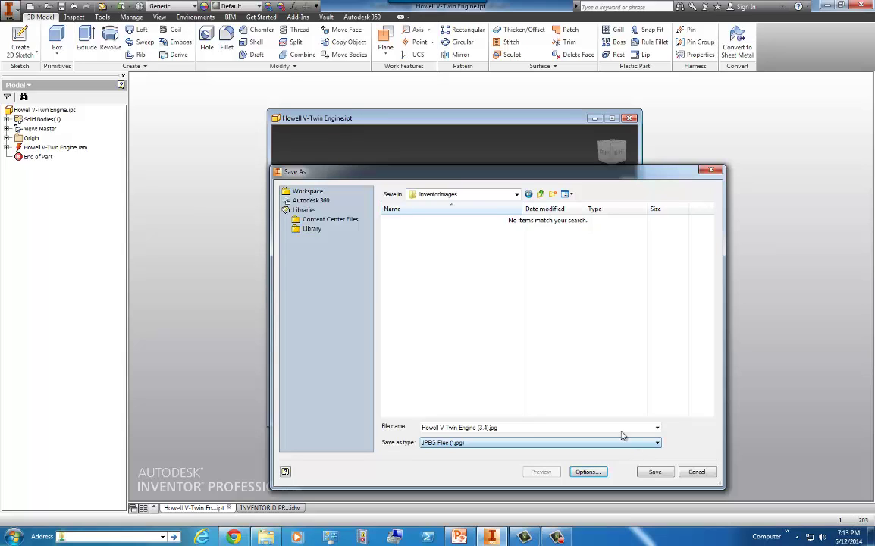
left_click(580, 473)
Save the JPEG and open the InventorImages folder in Explorer.
left_click(660, 472)
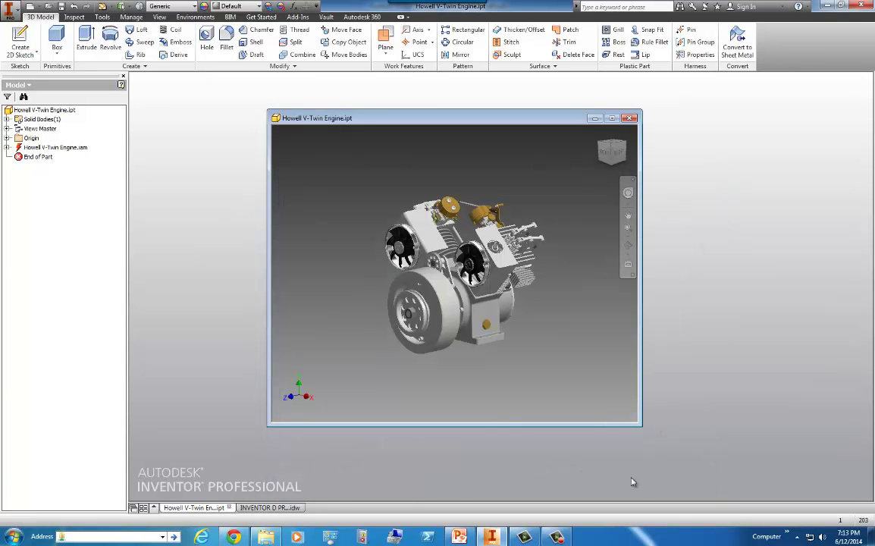
left_click(277, 534)
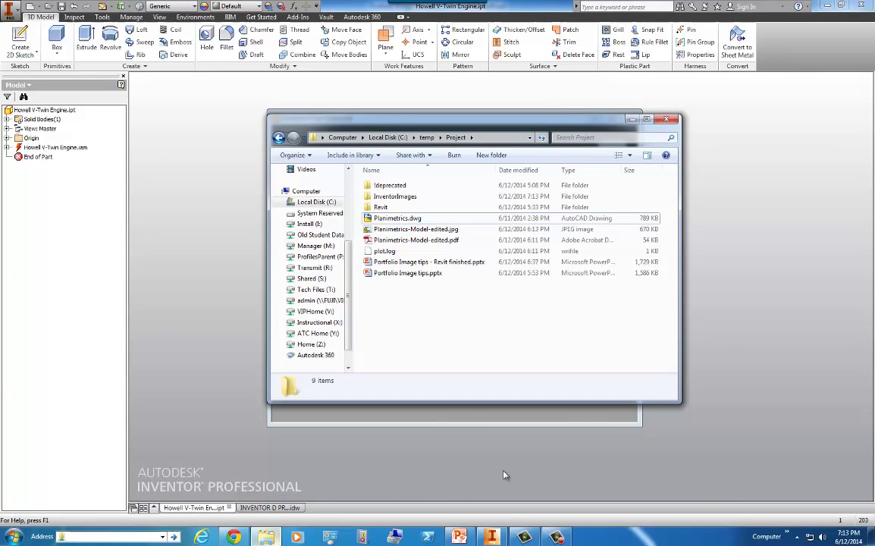
double_click(408, 197)
Preview Howell V-Twin Engine (3.4).jpg in the photo viewer, then return to Inventor.
left_click(398, 224)
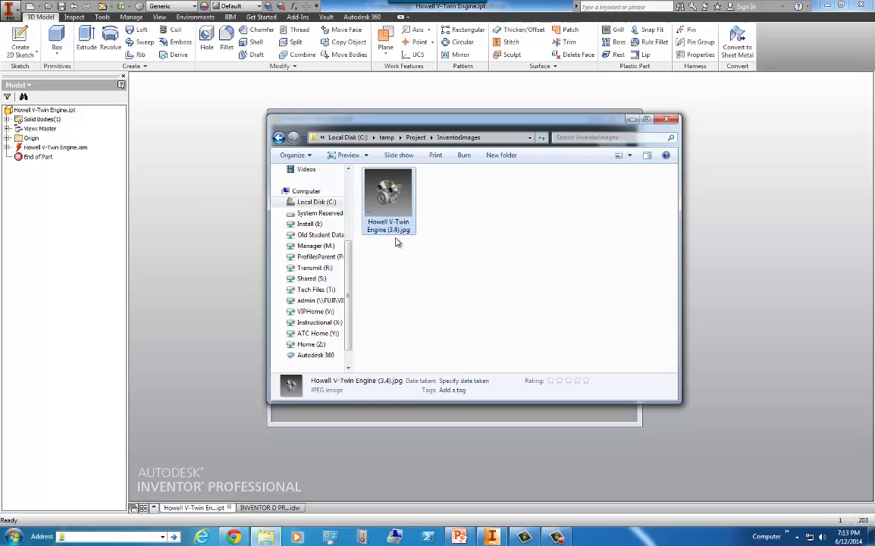
double_click(403, 219)
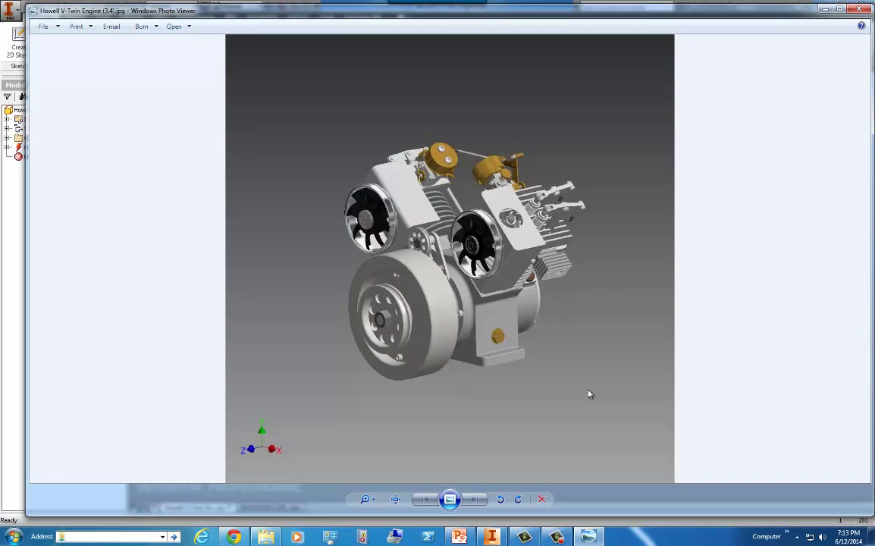
left_click(857, 11)
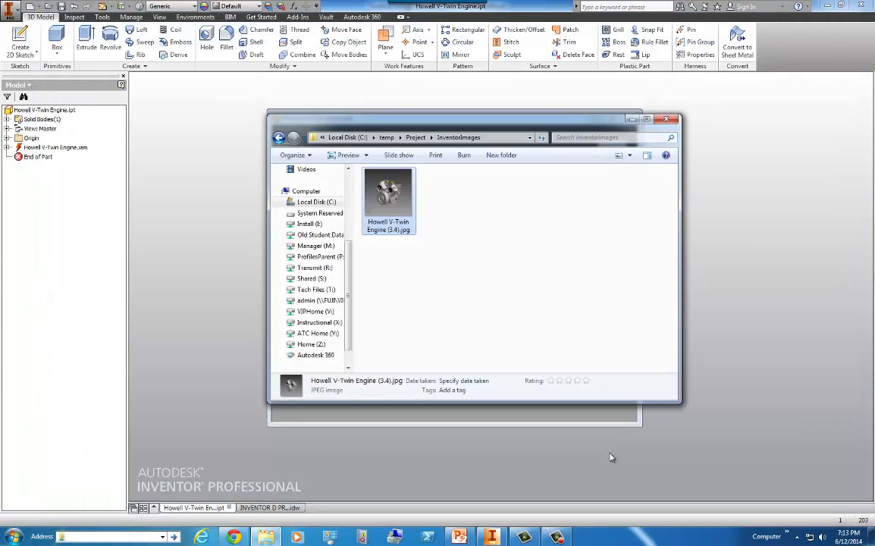
left_click(495, 252)
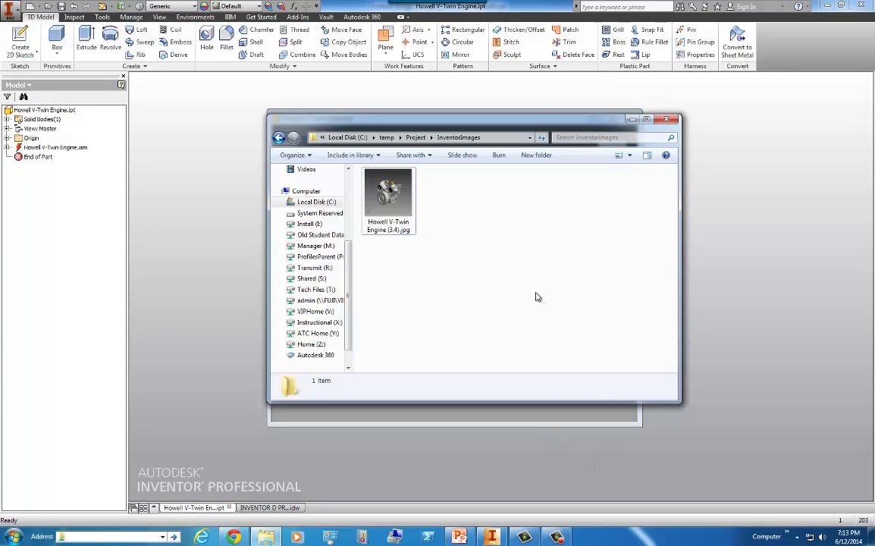
left_click(479, 431)
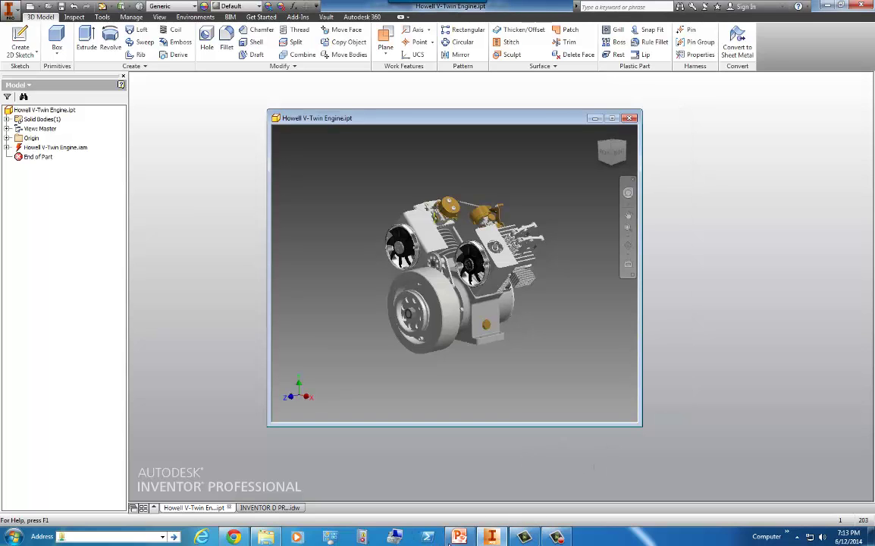
Insert Howell V-Twin Engine (3.4).jpg from InventorImages onto slide 1 of Portfolio Image tips.
left_click(457, 536)
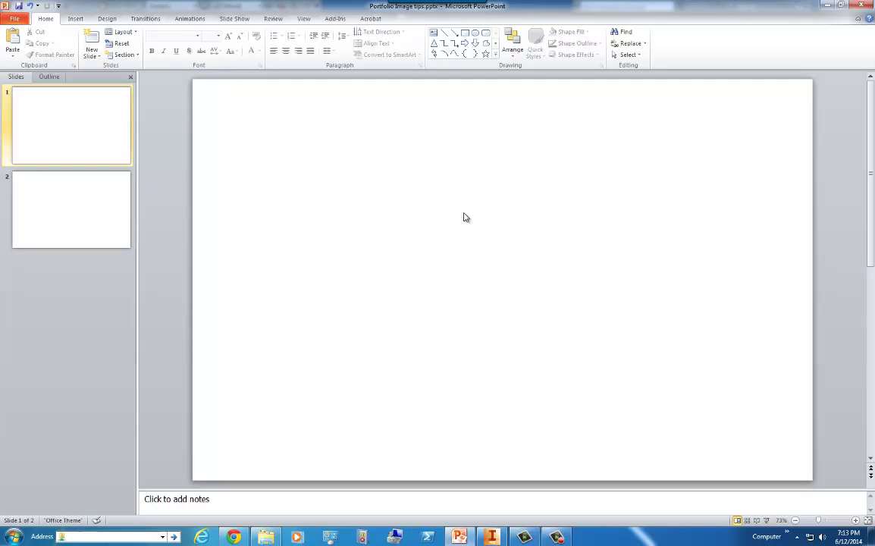
left_click(75, 19)
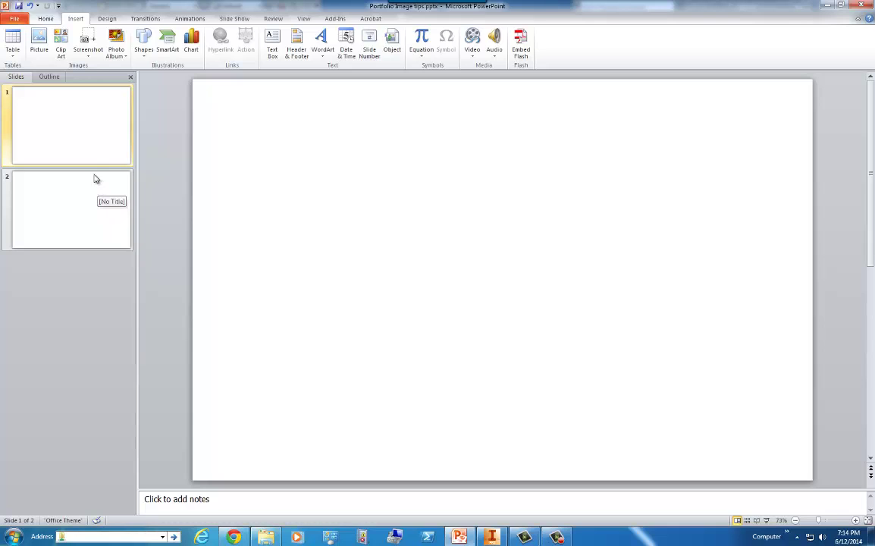
left_click(40, 44)
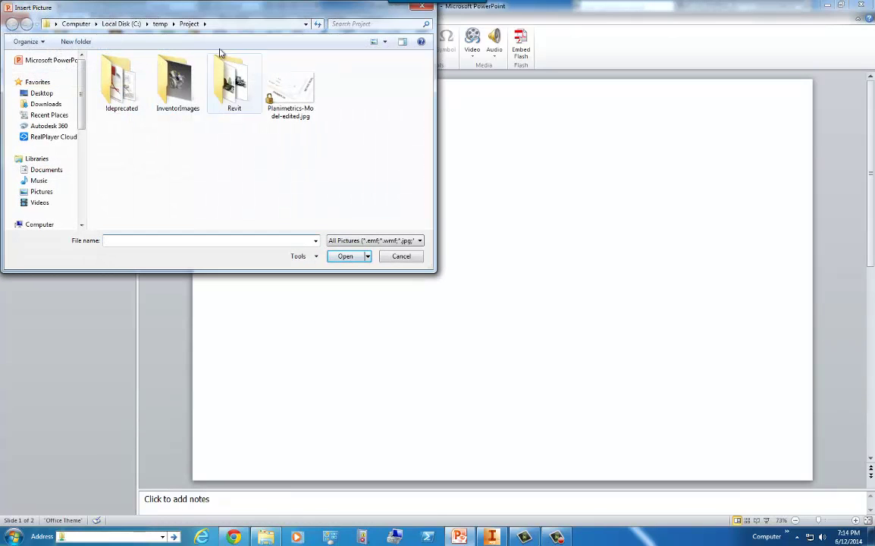
double_click(176, 83)
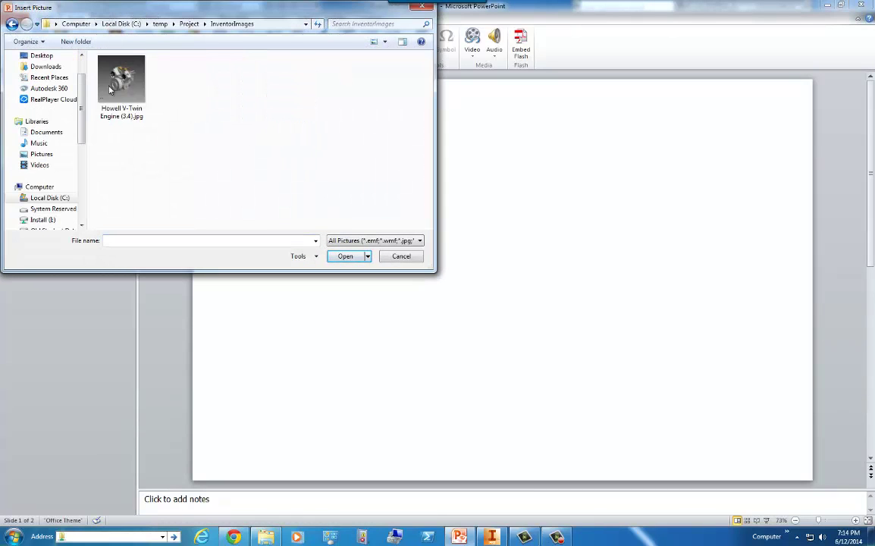
left_click(122, 82)
left_click(343, 256)
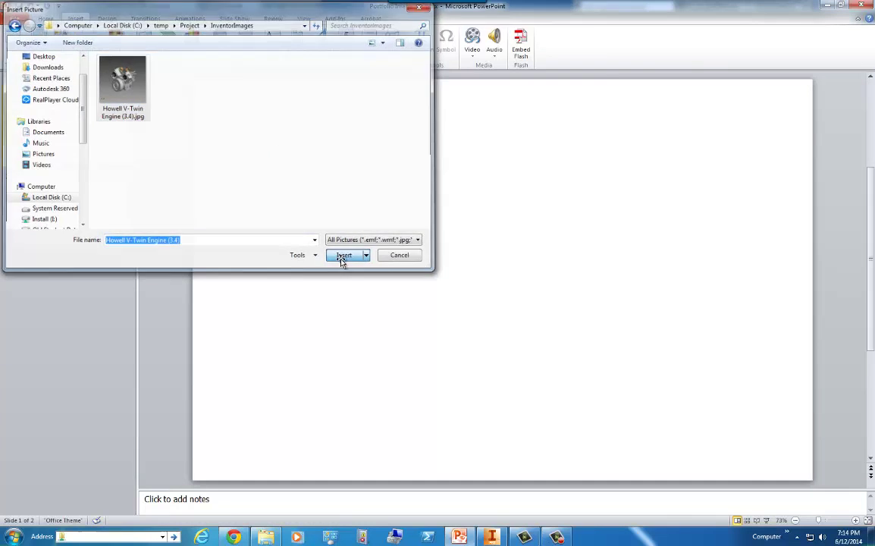
Move and shrink the engine picture to 5.25 inches, then delete it from the slide.
left_click_drag(489, 233, 388, 239)
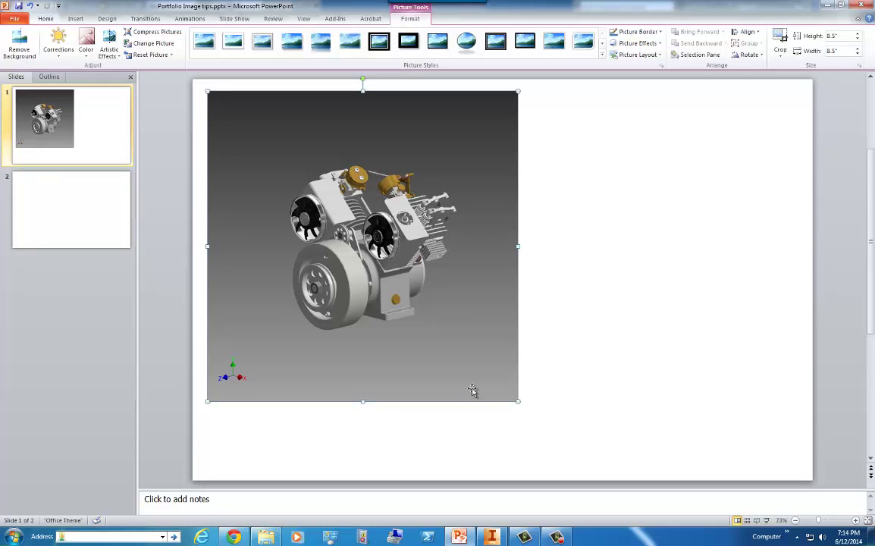
left_click_drag(518, 401, 400, 283)
left_click(467, 363)
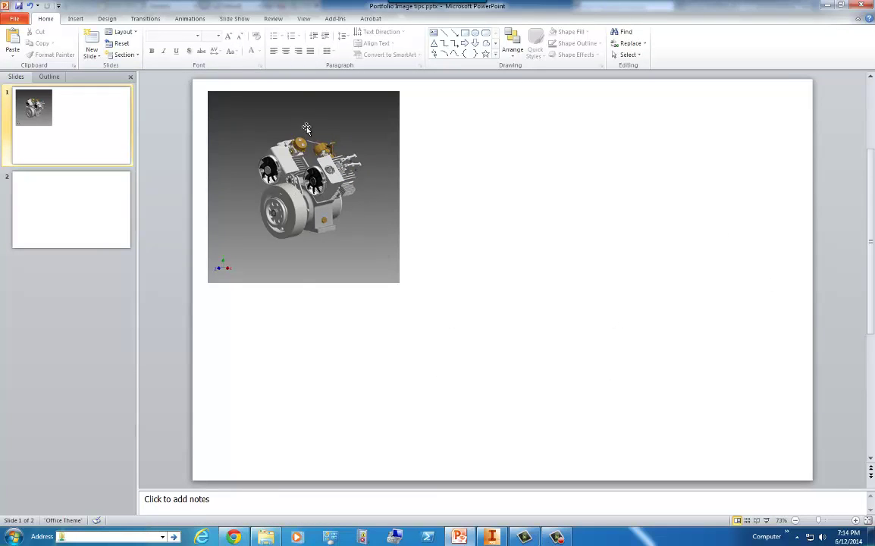
left_click(337, 187)
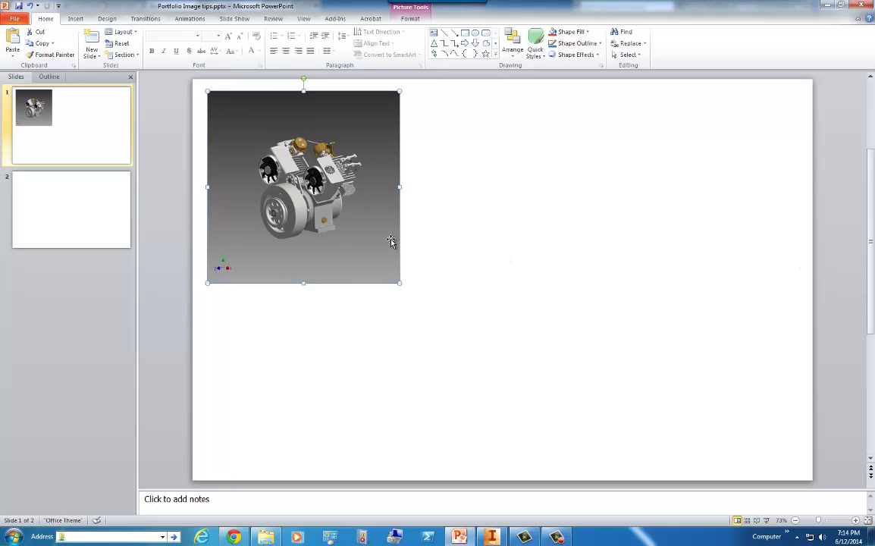
key("Delete")
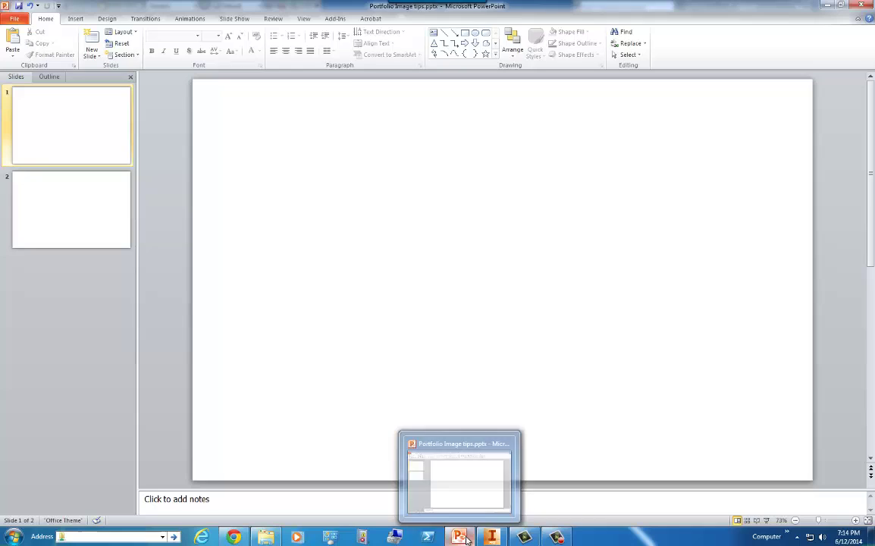
Switch to Inventor and display the INVENTOR D PROTO.idw drawing sheet.
left_click(494, 537)
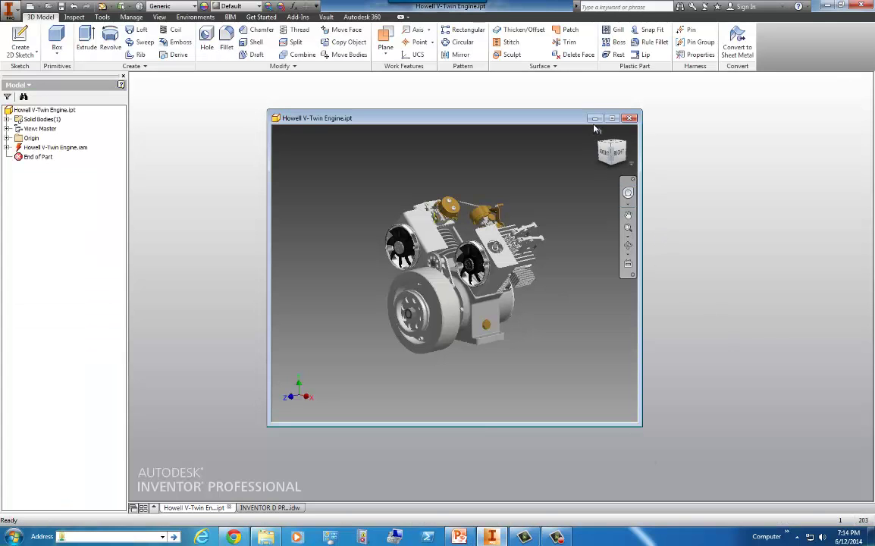
key("ctrl+Tab")
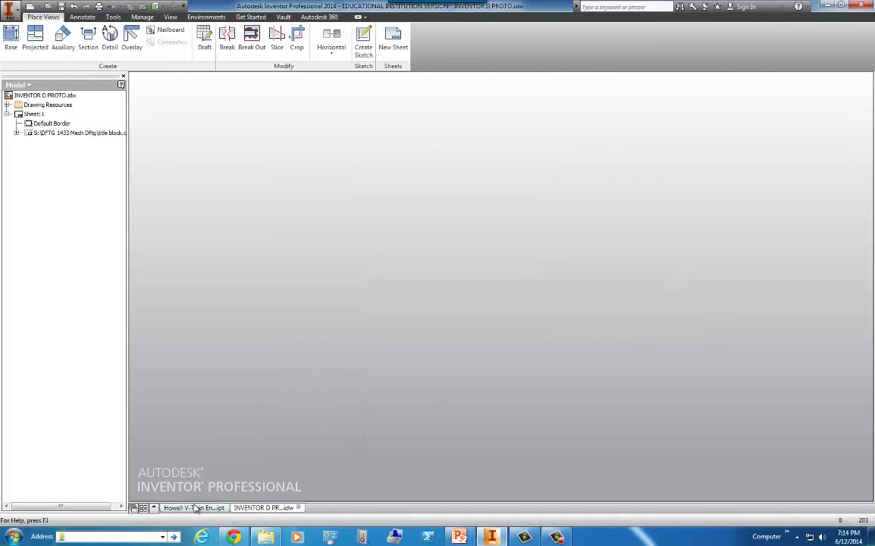
left_click(193, 507)
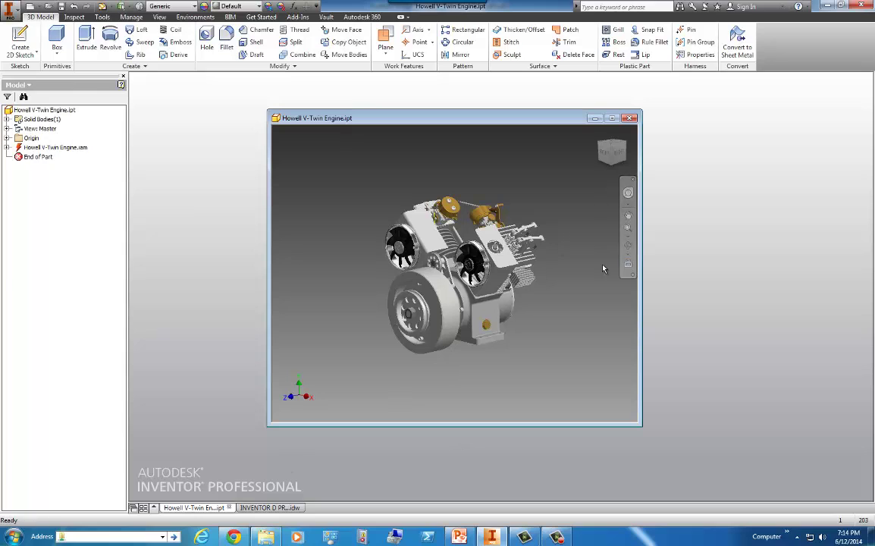
left_click(265, 507)
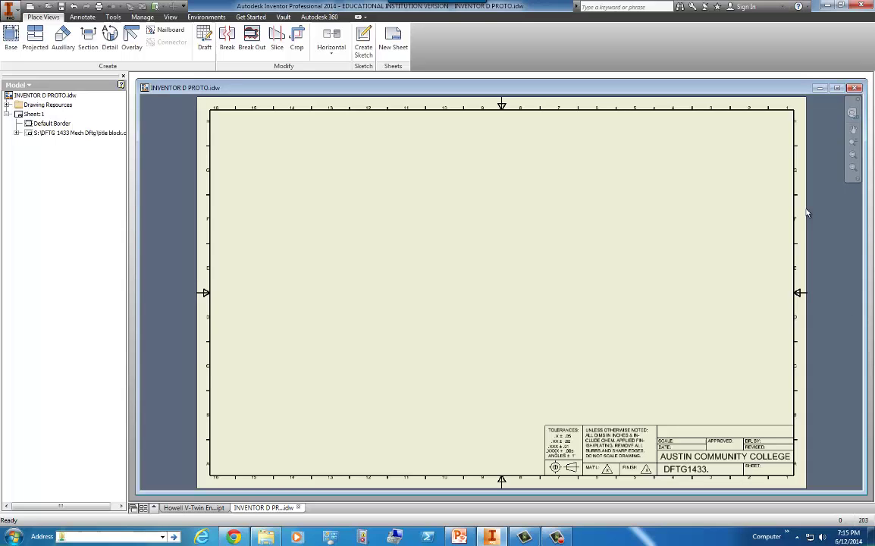
Start exporting the drawing as a PDF from the application menu.
left_click(13, 12)
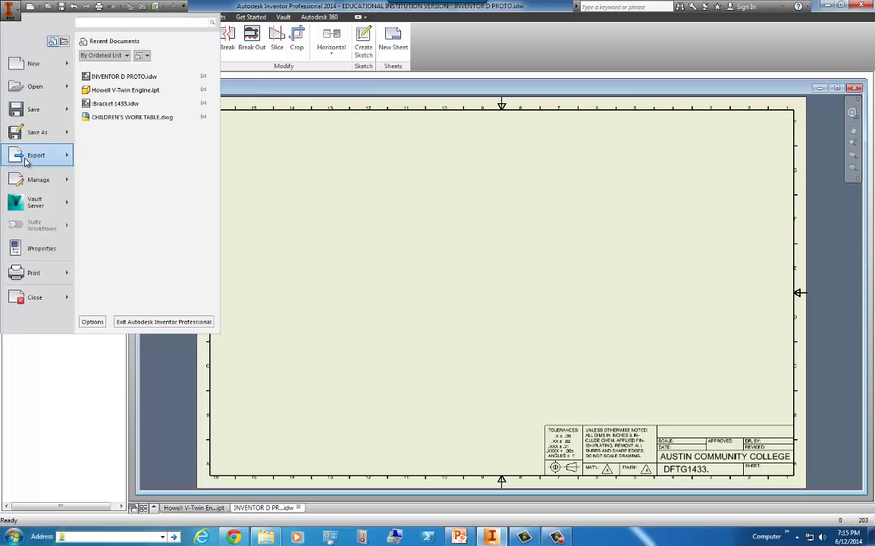
mouse_move(25, 149)
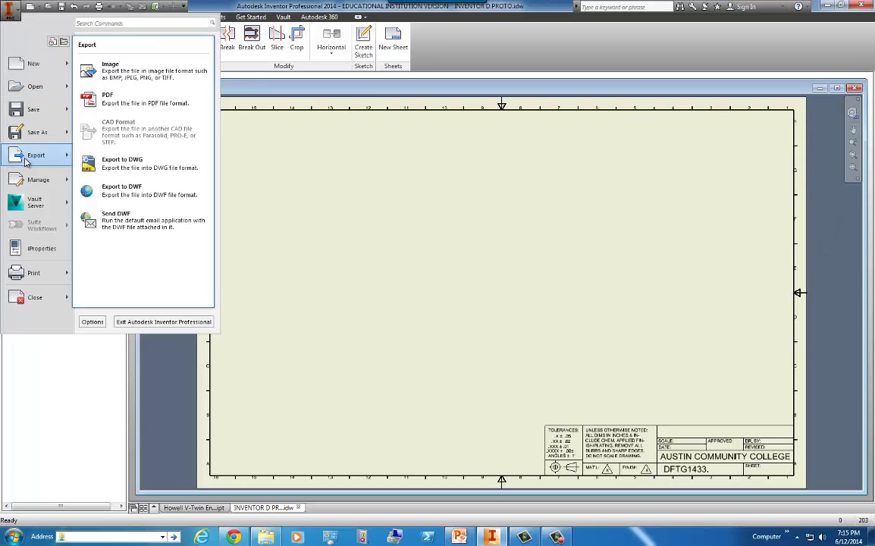
left_click(133, 105)
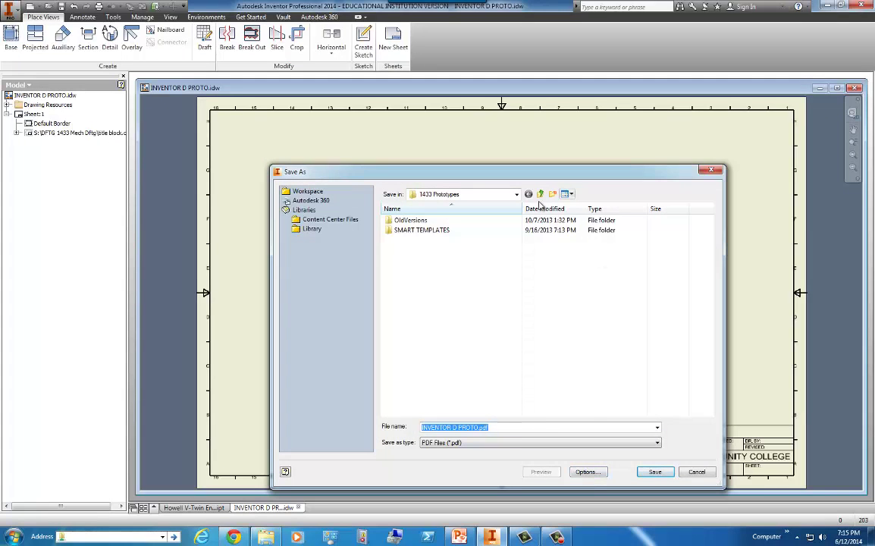
Browse to C:\temp\Project\InventorImages and open the PDF export options.
left_click(517, 195)
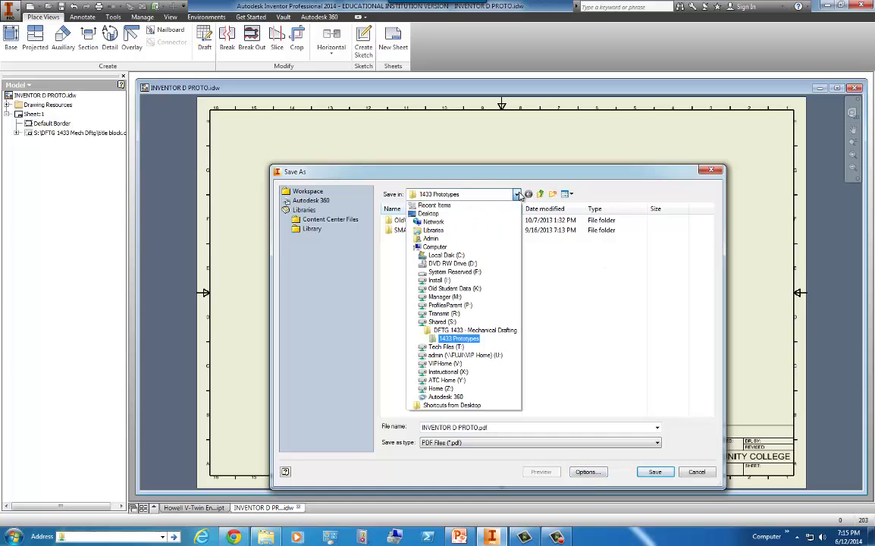
left_click(443, 255)
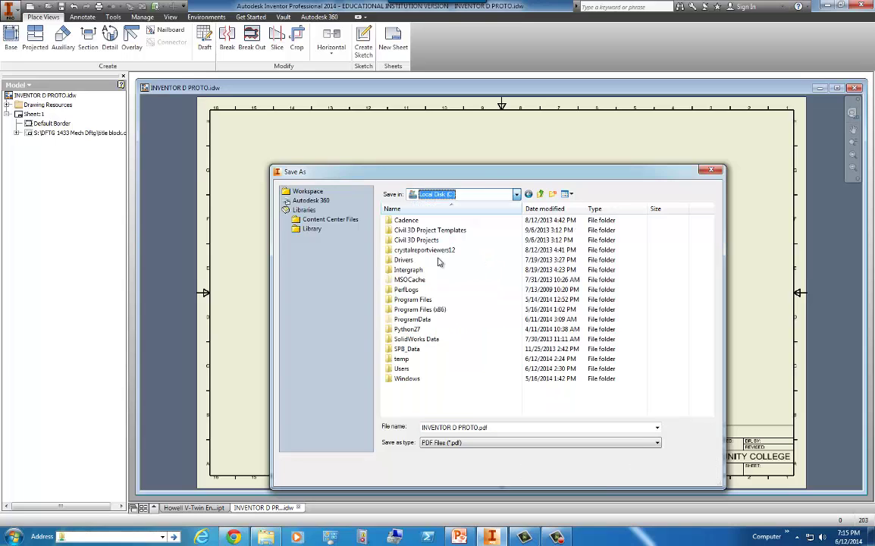
double_click(401, 359)
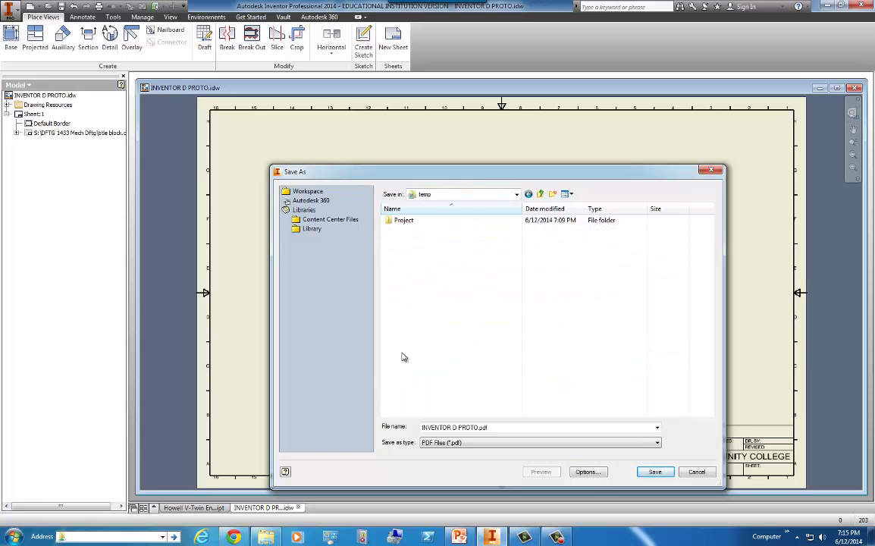
left_click(406, 220)
double_click(407, 220)
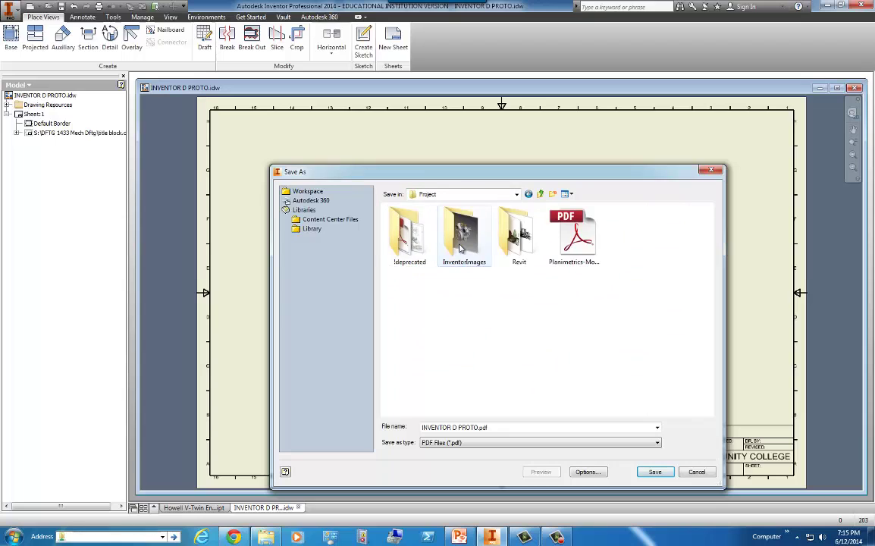
double_click(463, 239)
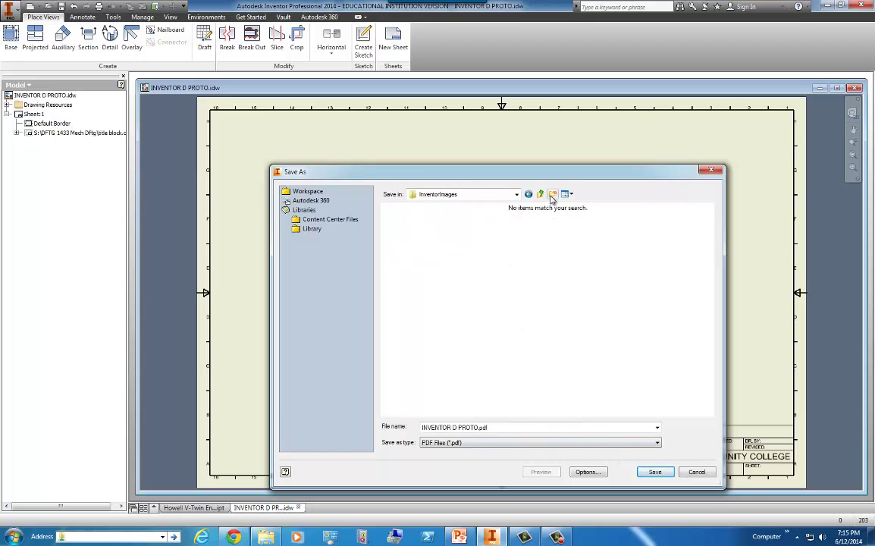
left_click(588, 472)
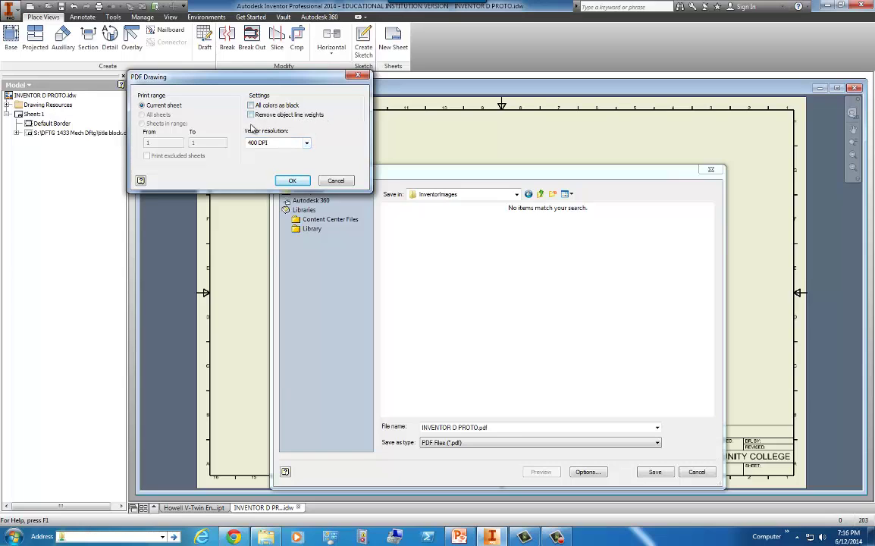
Set the PDF vector resolution to 600 DPI and confirm the settings.
left_click(307, 144)
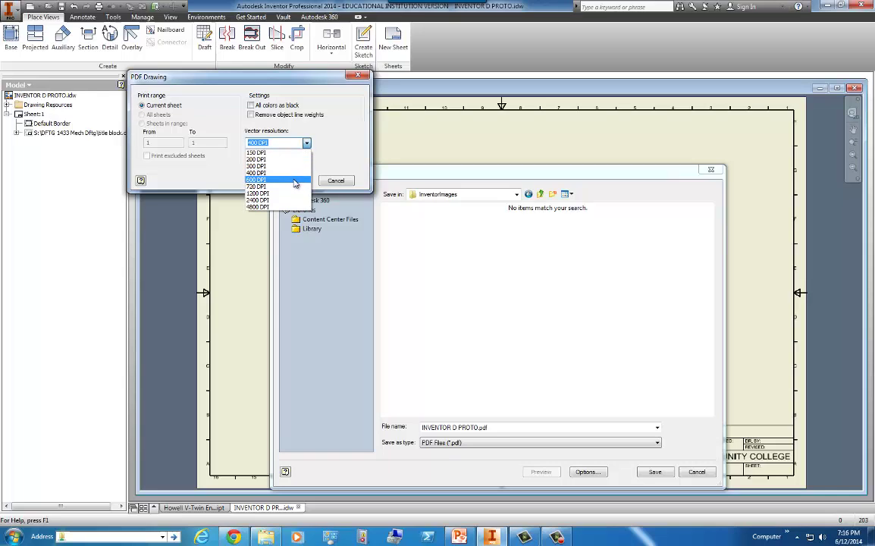
left_click(295, 179)
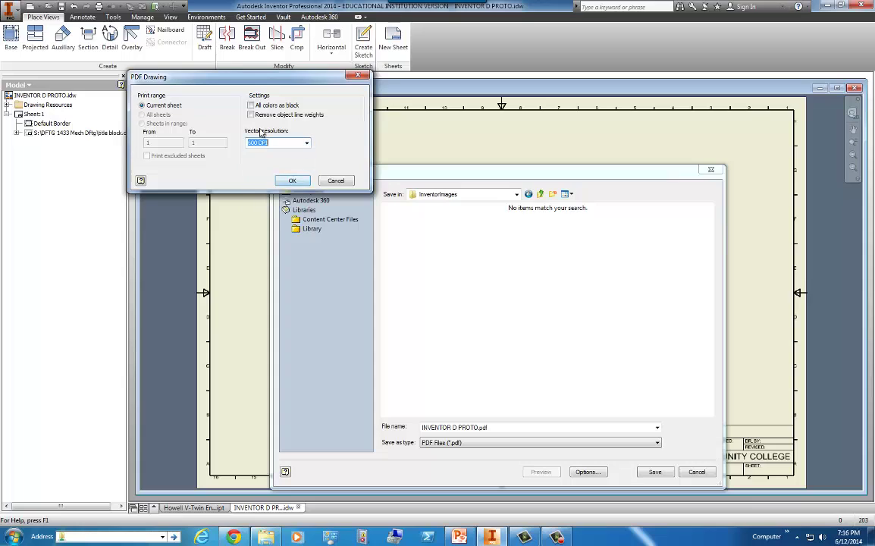
left_click(293, 182)
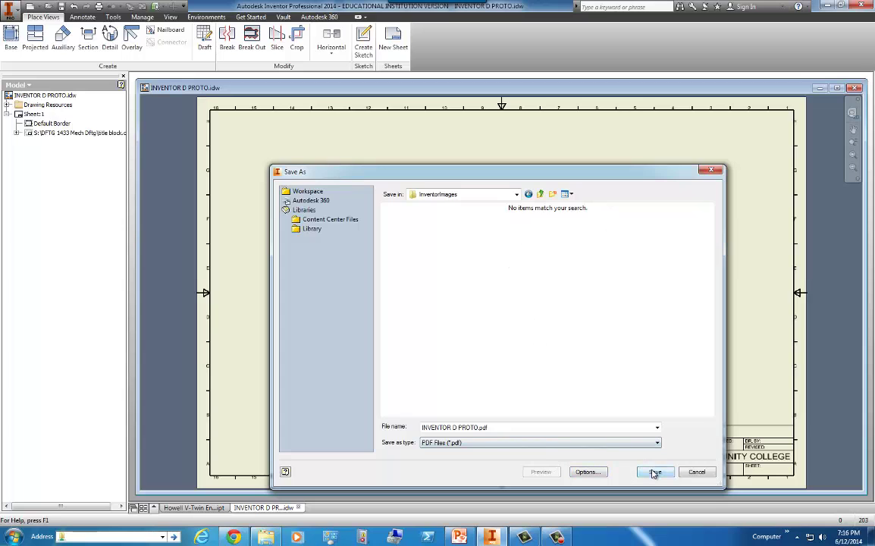
Save INVENTOR D PROTO.pdf, dismiss Reader's reading-order prompt, and close Reader.
left_click(655, 472)
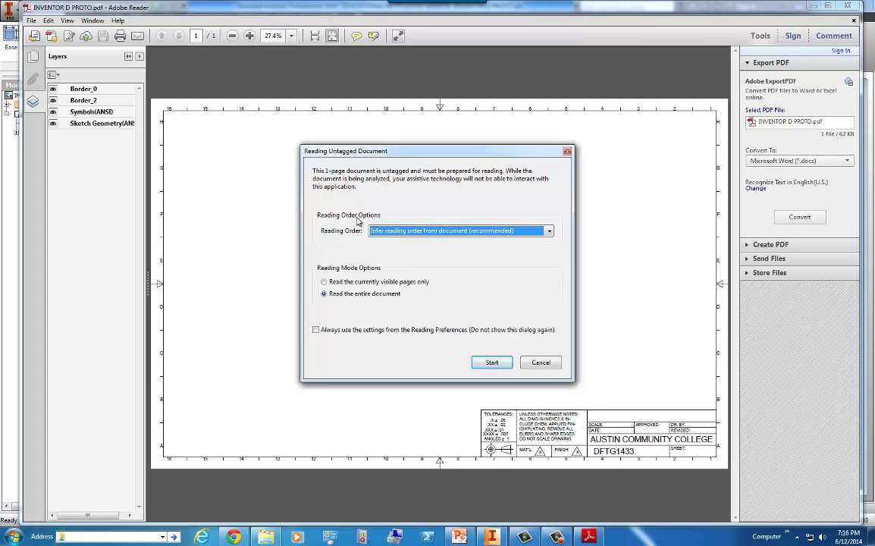
left_click(538, 362)
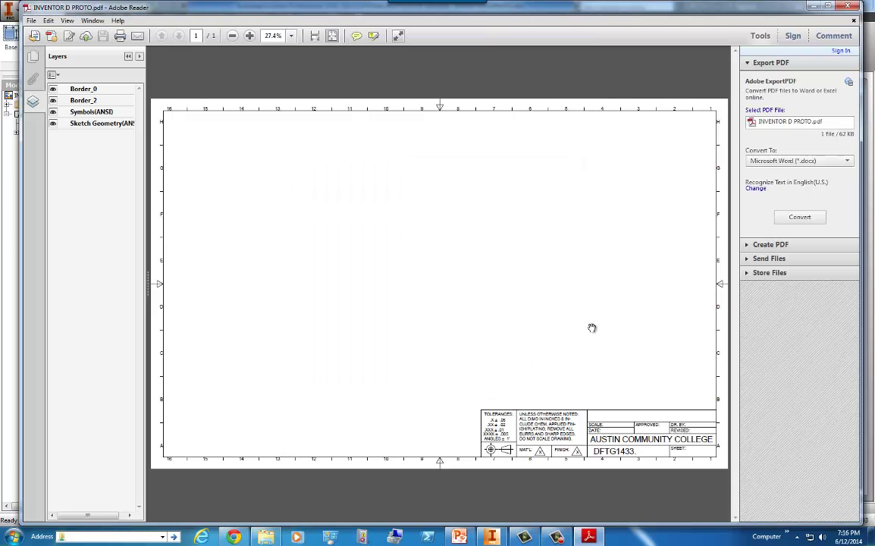
left_click(843, 8)
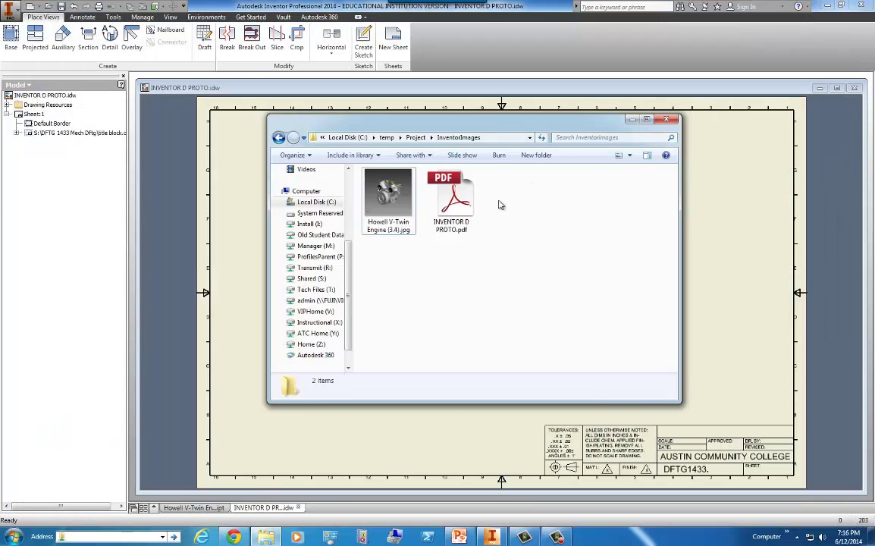
Open INVENTOR D PROTO.pdf with Adobe Acrobat via its right-click Open with menu.
left_click(438, 197)
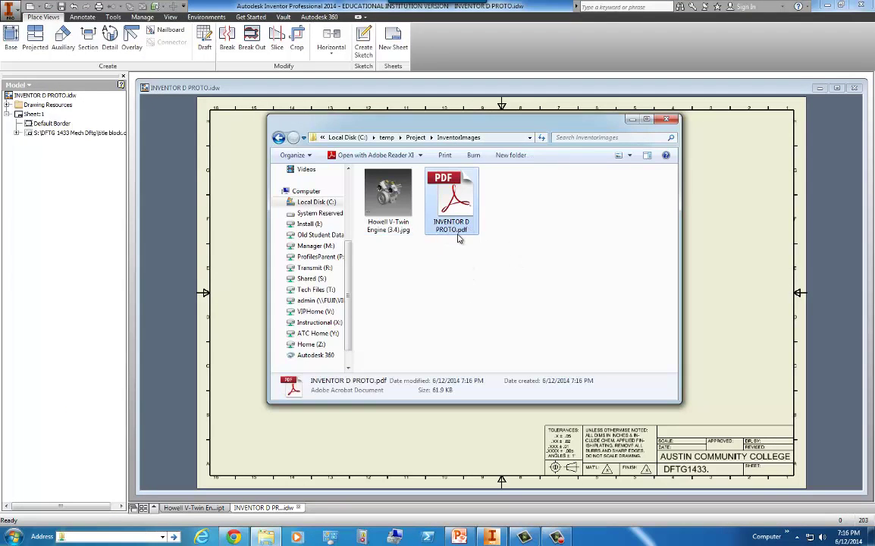
left_click(540, 297)
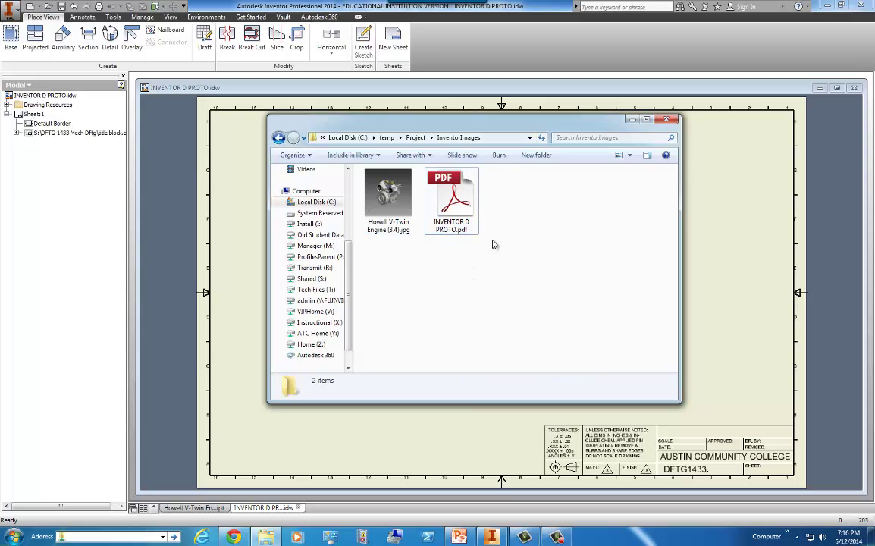
right_click(457, 215)
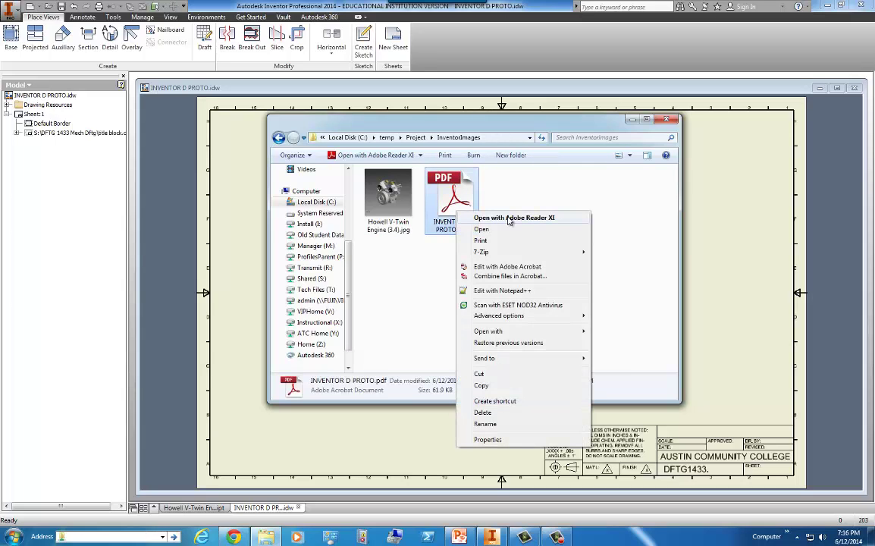
mouse_move(548, 335)
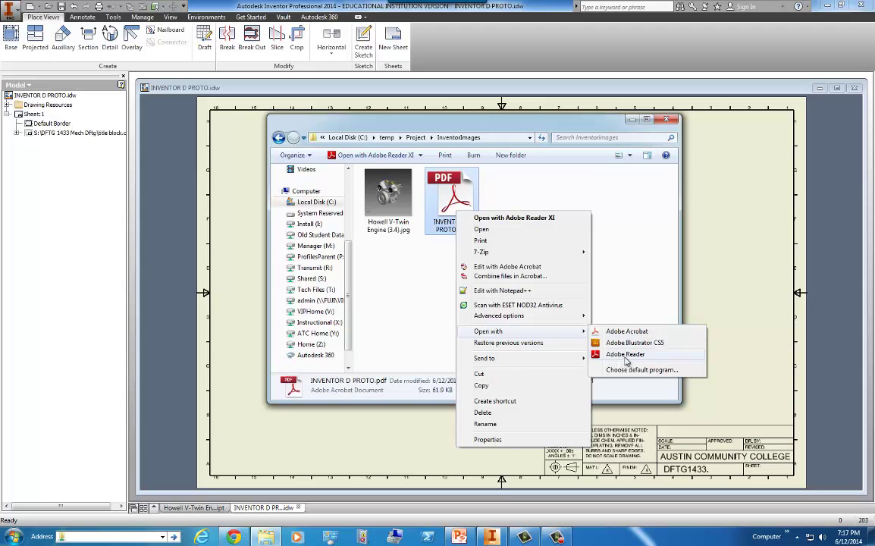
left_click(626, 331)
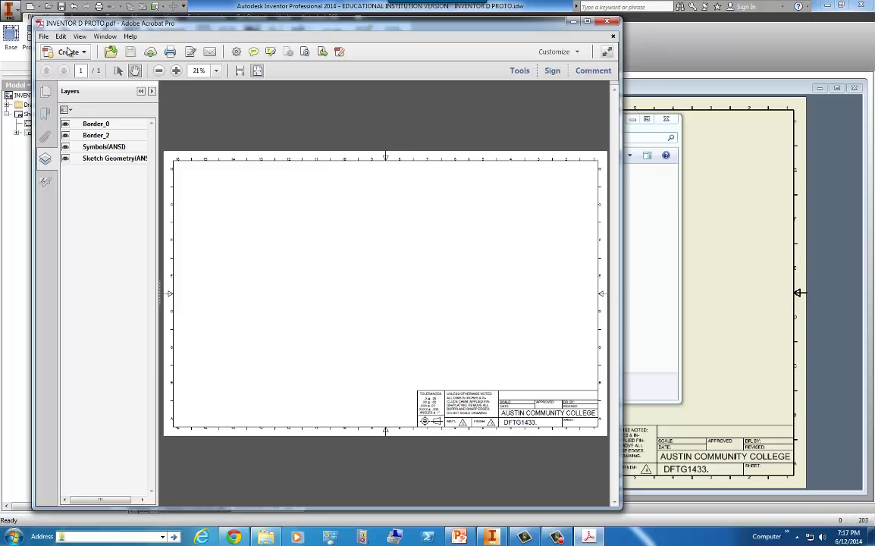
Export the PDF as a JPEG image via Save As Other > Image > JPEG.
left_click(44, 36)
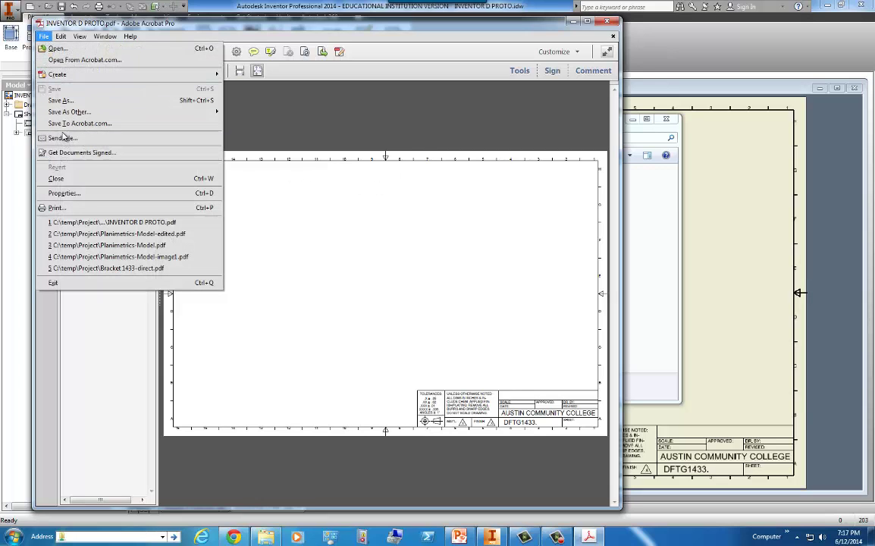
mouse_move(72, 112)
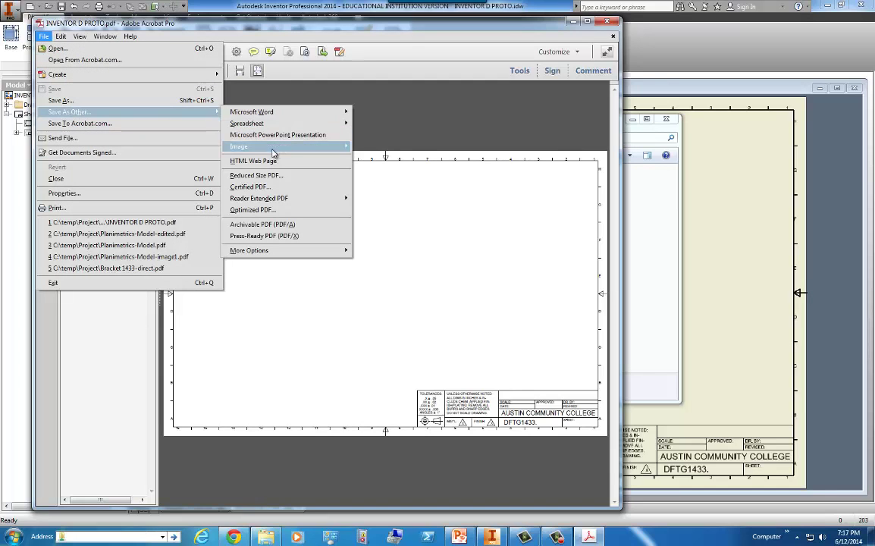
mouse_move(273, 153)
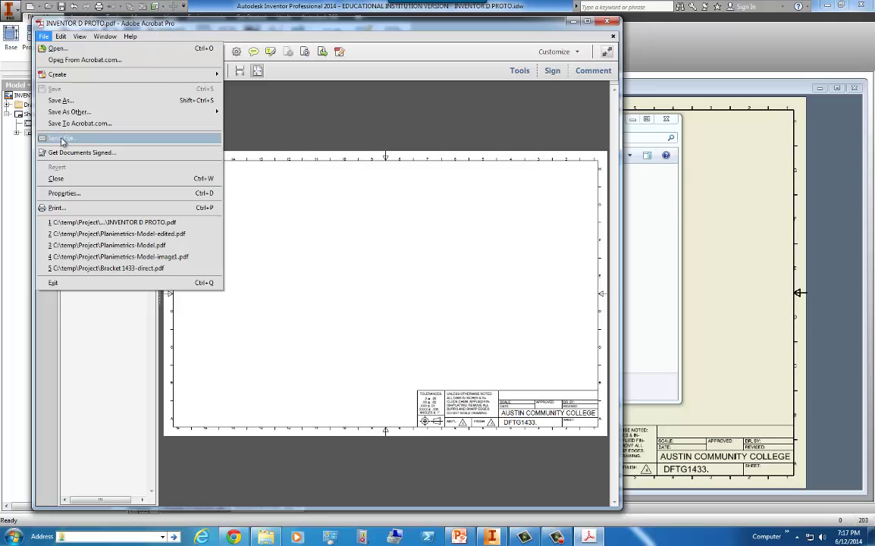
mouse_move(124, 35)
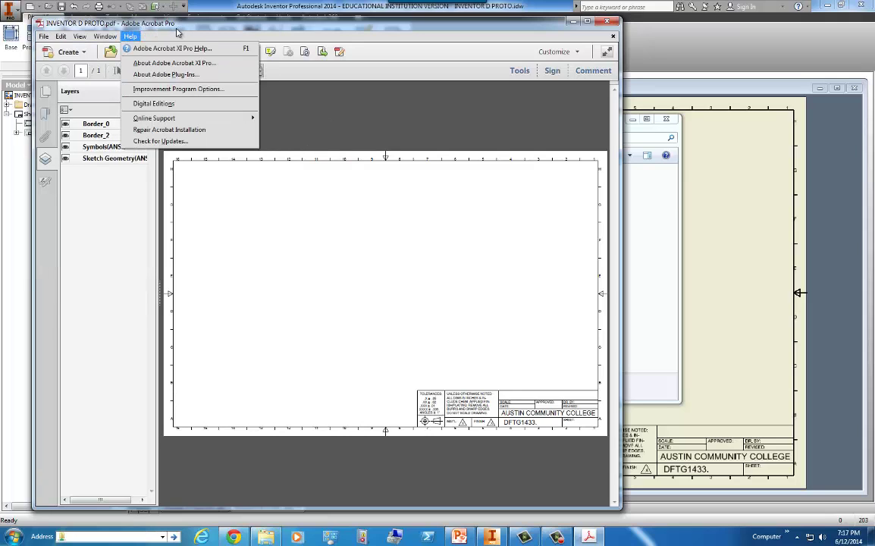
key("Left")
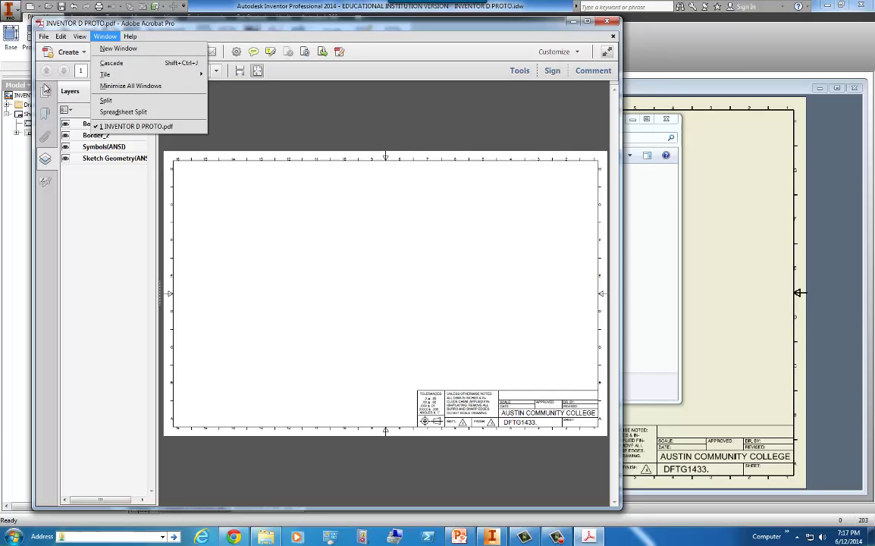
left_click(43, 37)
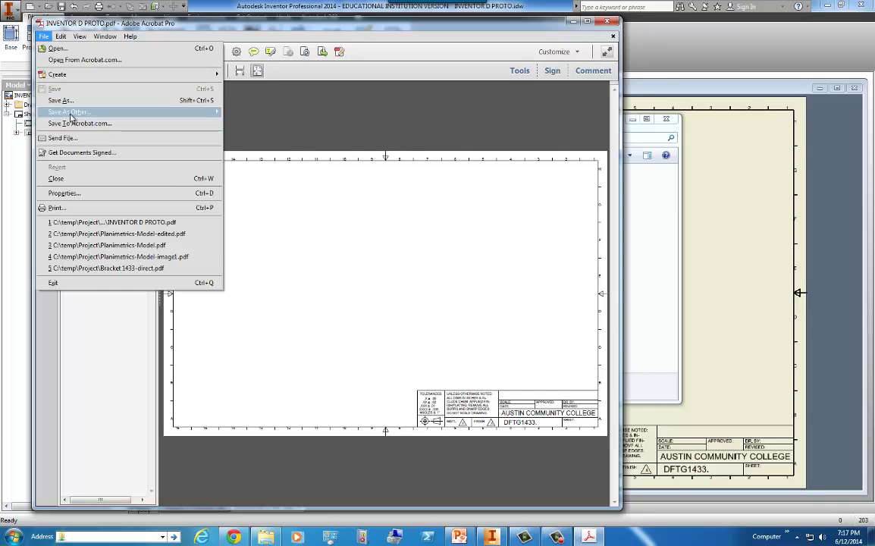
mouse_move(243, 146)
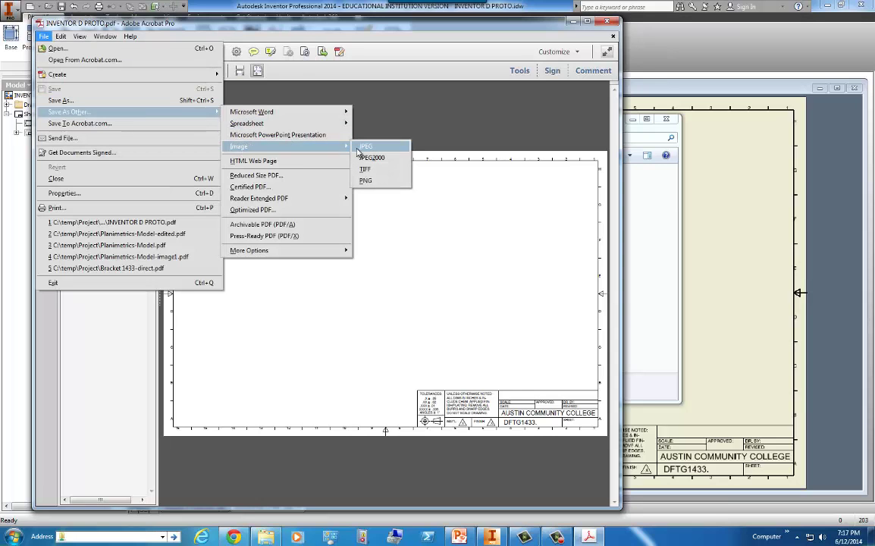
left_click(363, 147)
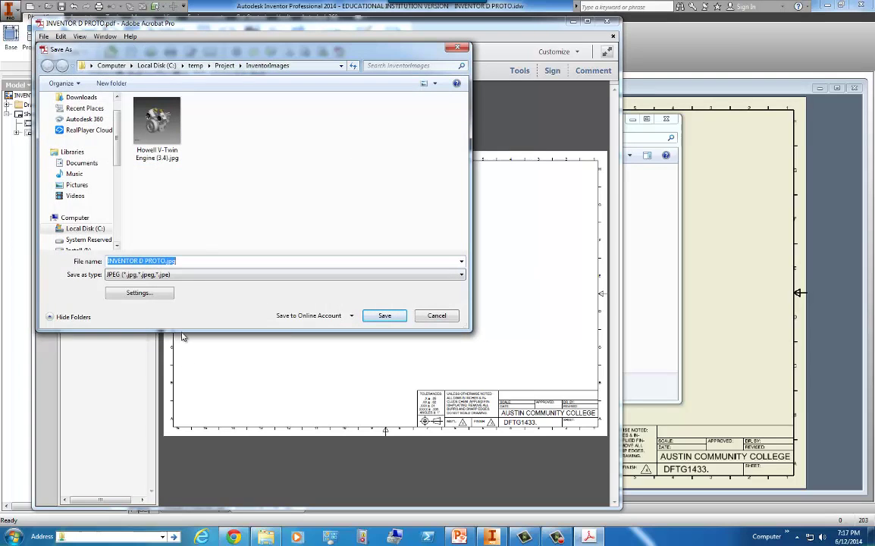
Save INVENTOR D PROTO.jpg into InventorImages at Maximum JPEG quality and 300 pixels/inch.
left_click(140, 294)
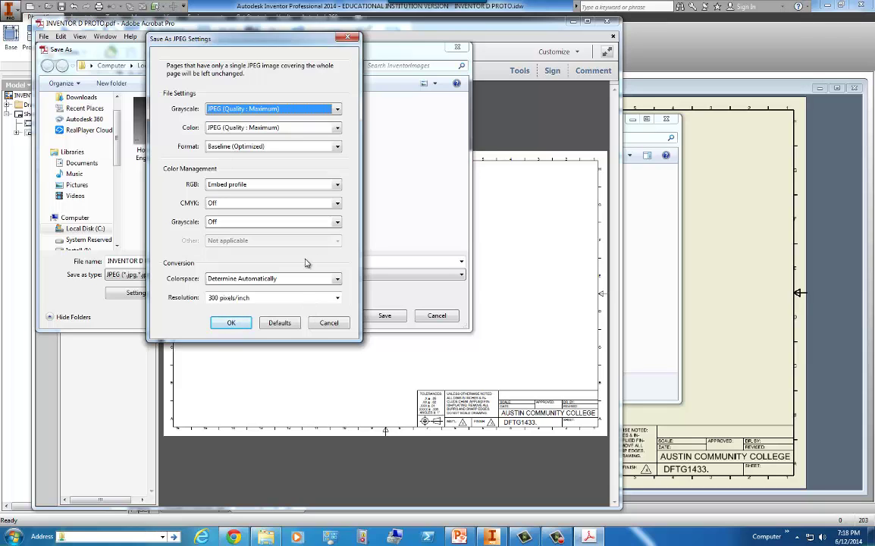
left_click(242, 330)
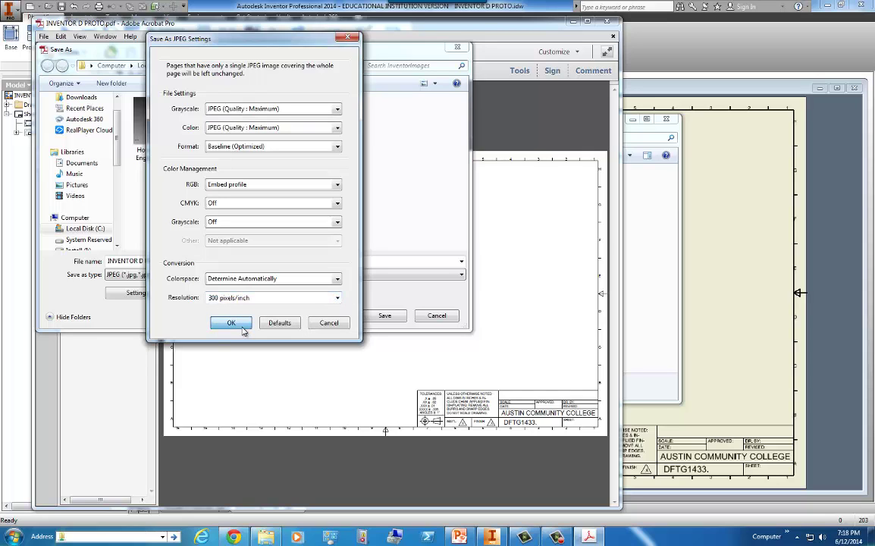
left_click(385, 316)
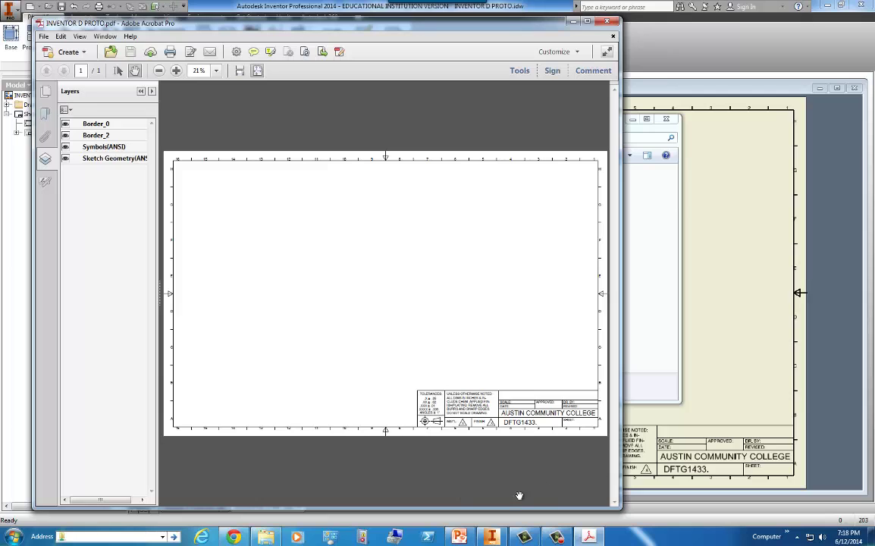
Insert INVENTOR D PROTO.jpg from InventorImages onto slide 1 of Portfolio Image tips.pptx.
left_click(466, 537)
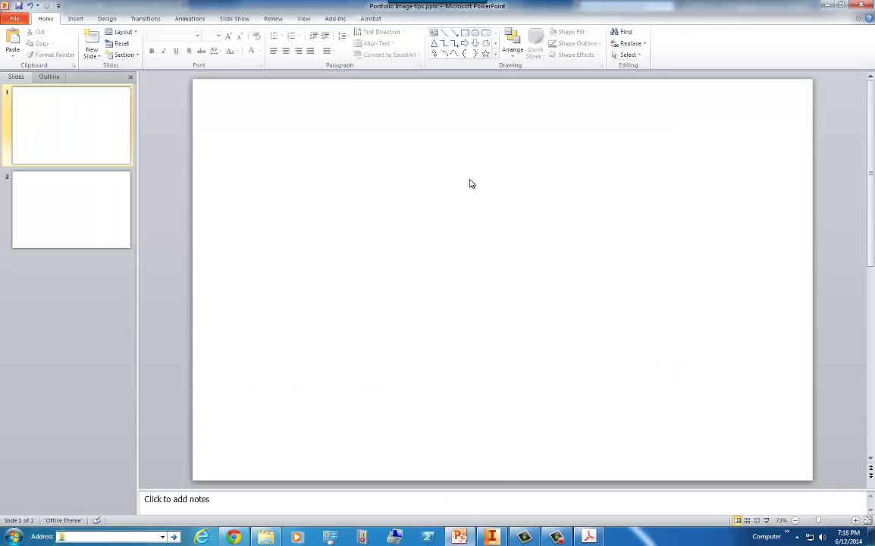
left_click(76, 18)
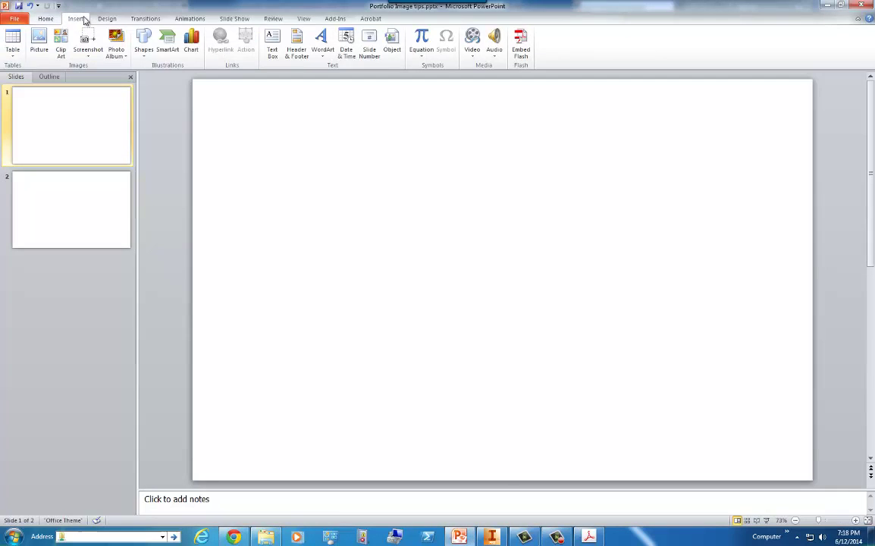
left_click(42, 43)
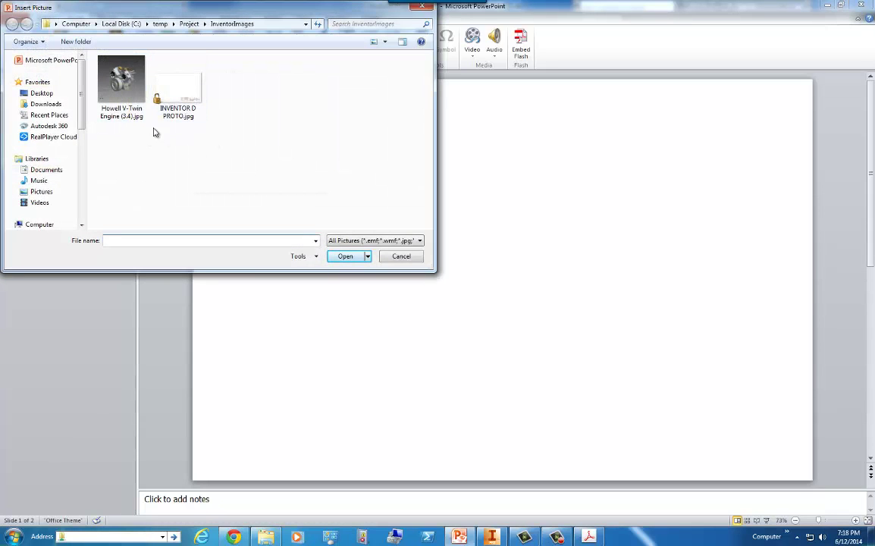
left_click(164, 107)
left_click(345, 255)
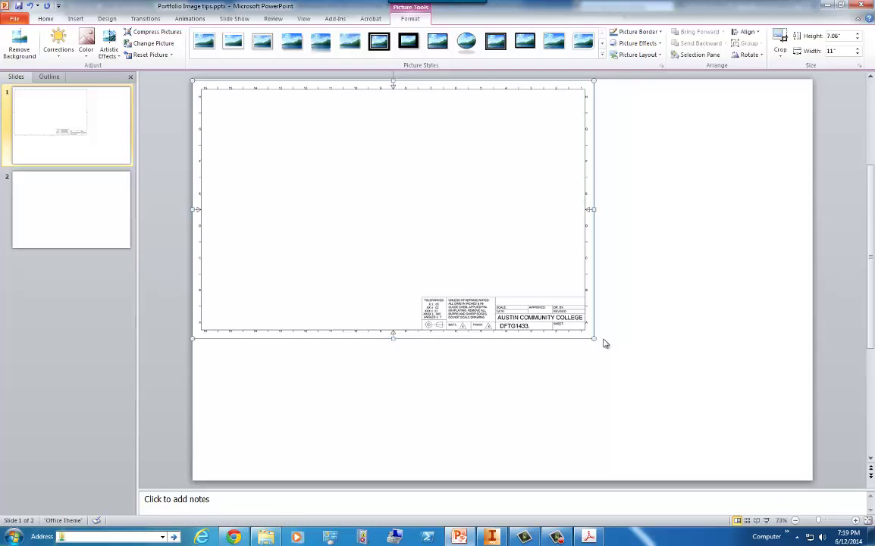
Enlarge the drawing picture to 15.25 by 9.79 inches and inspect its edges close up.
left_click_drag(620, 367, 722, 445)
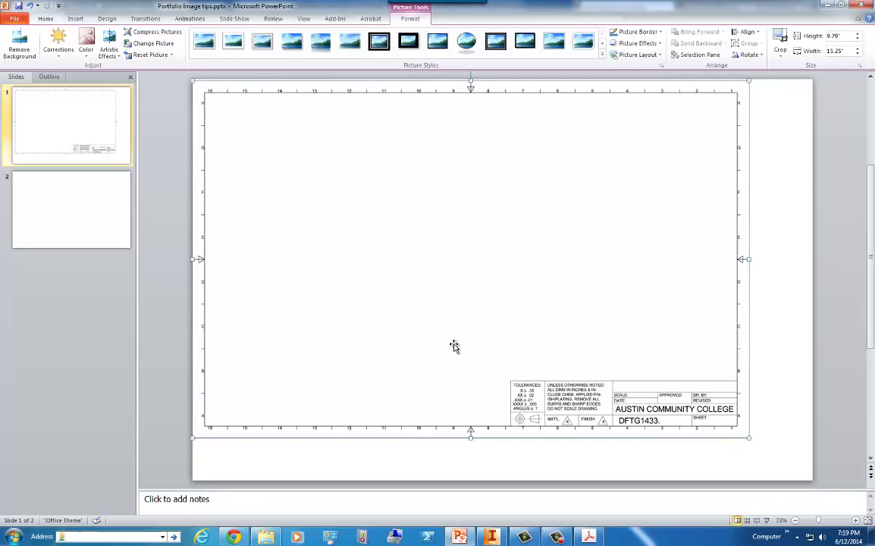
scroll(611, 433, "up", 3, "ctrl")
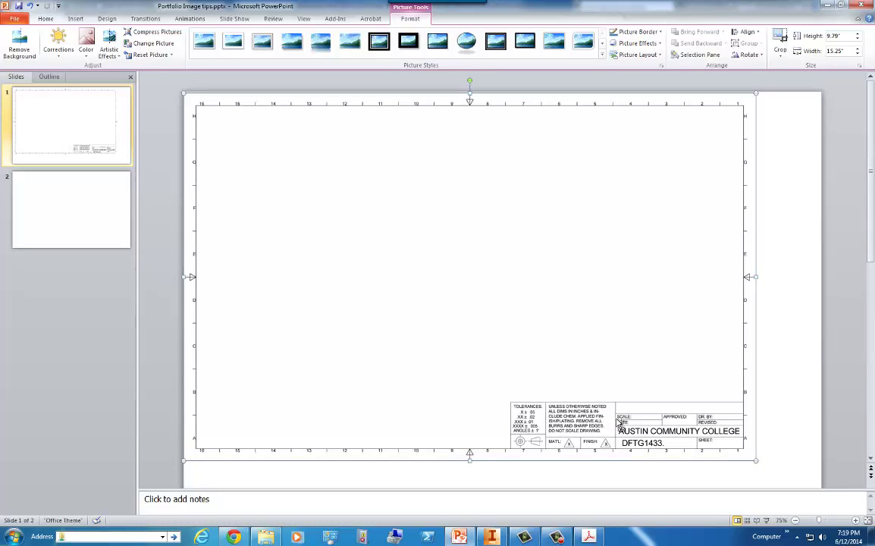
scroll(557, 240, "up", 5, "ctrl")
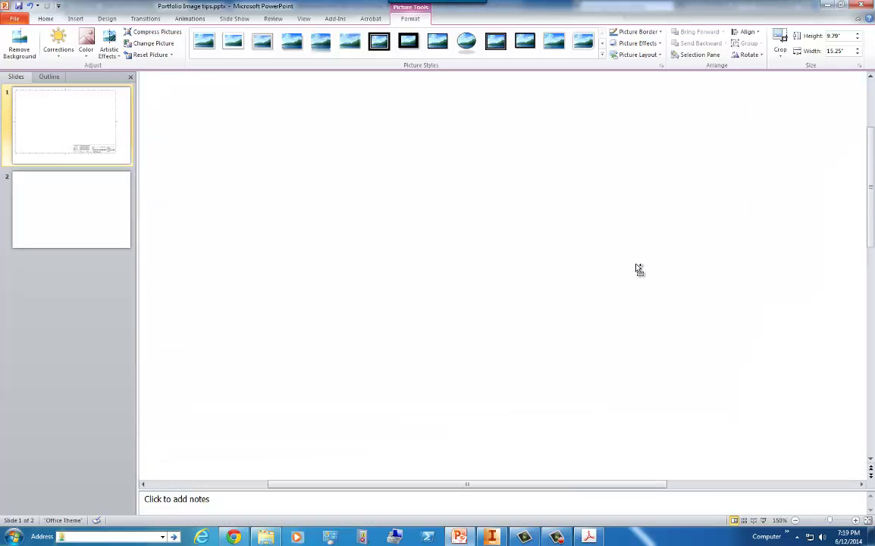
left_click_drag(699, 346, 681, 333)
left_click_drag(867, 230, 867, 455)
left_click_drag(629, 485, 851, 488)
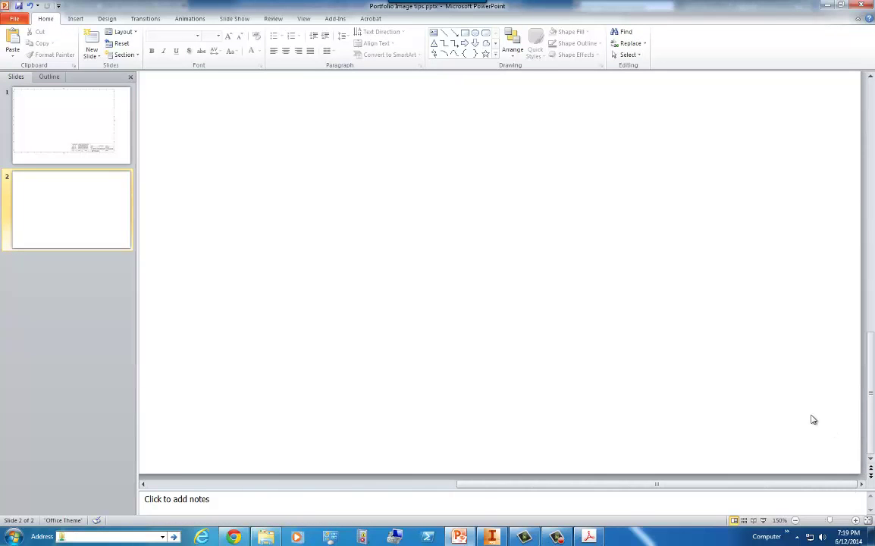
scroll(813, 419, "down", 8, "ctrl")
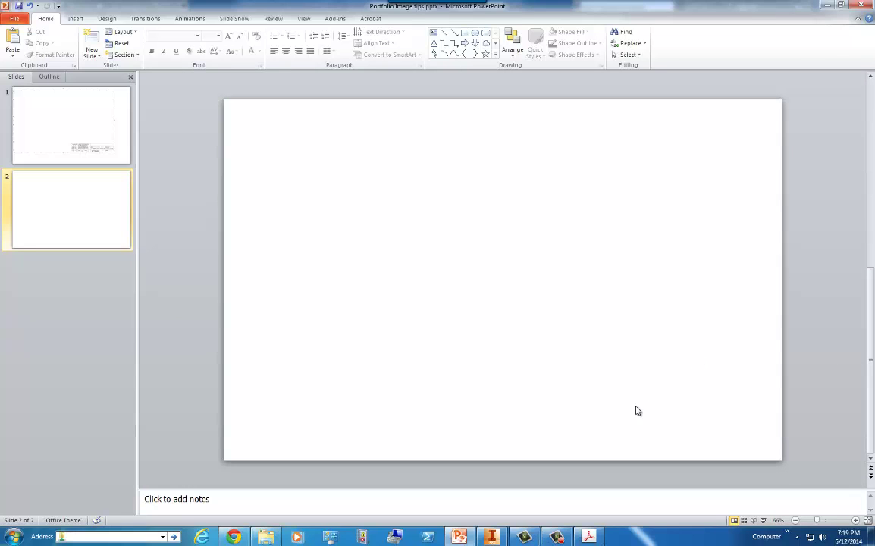
Reposition the drawing picture on slide 1, then zoom out to view the whole sheet.
left_click(85, 139)
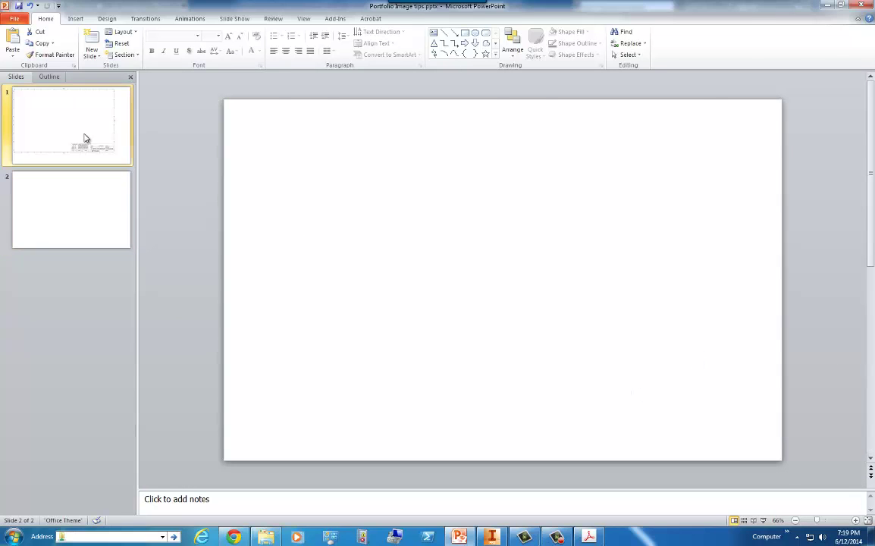
left_click(486, 256)
mouse_move(531, 277)
left_mouse_down()
mouse_move(592, 327)
mouse_move(599, 316)
mouse_move(600, 326)
left_mouse_up()
left_click_drag(781, 460, 812, 480, "ctrl")
scroll(803, 450, "up", 3, "ctrl")
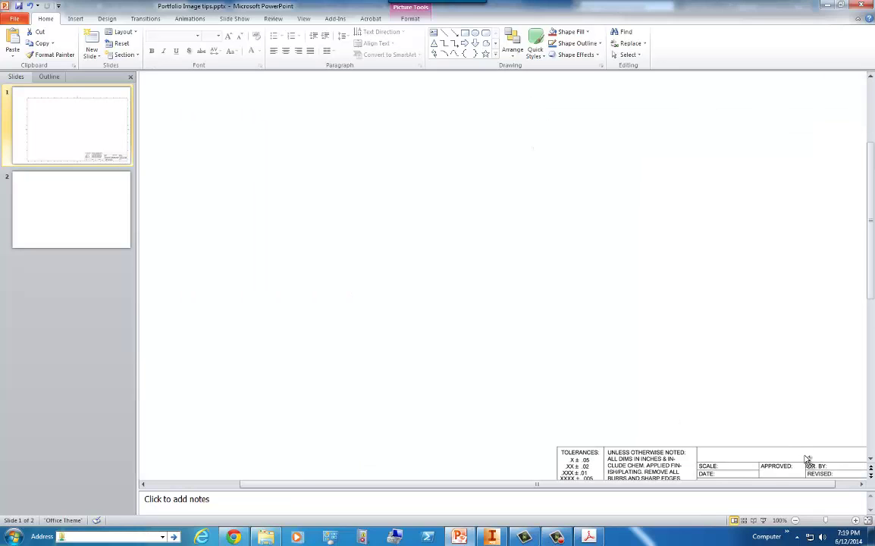
scroll(806, 463, "up", 2, "ctrl")
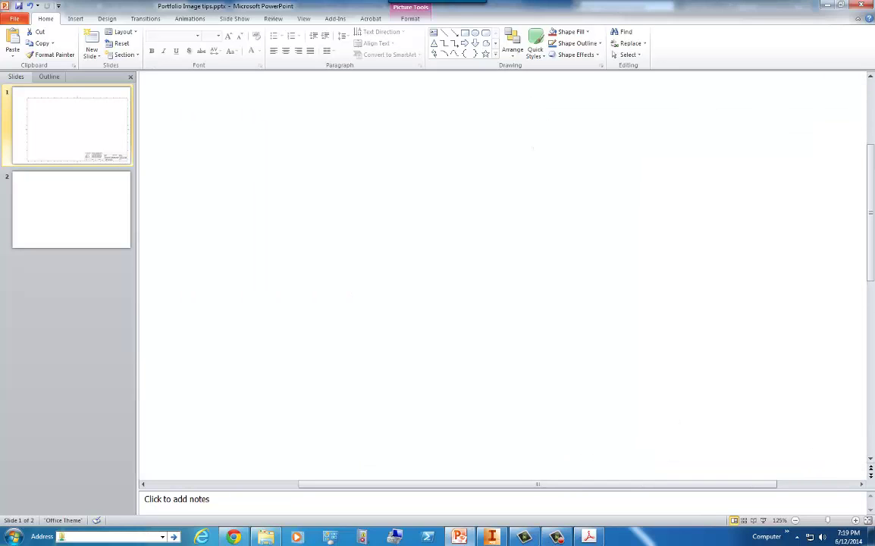
left_click_drag(869, 227, 869, 151)
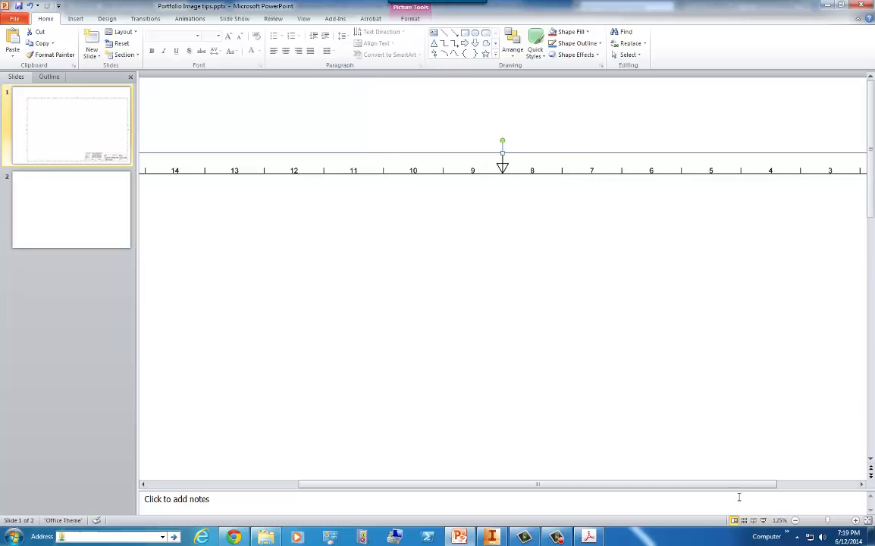
left_click(794, 521)
left_click(794, 520)
left_click(795, 520)
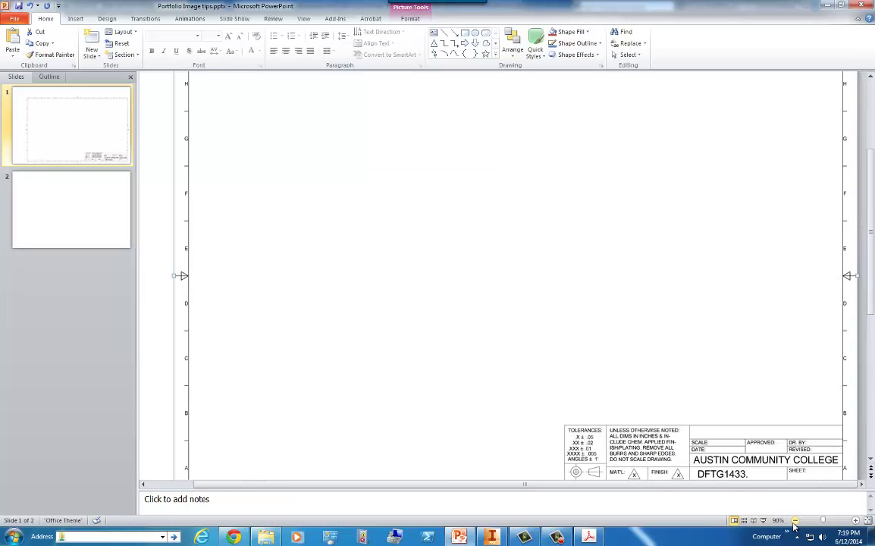
left_click(794, 521)
left_click(794, 521)
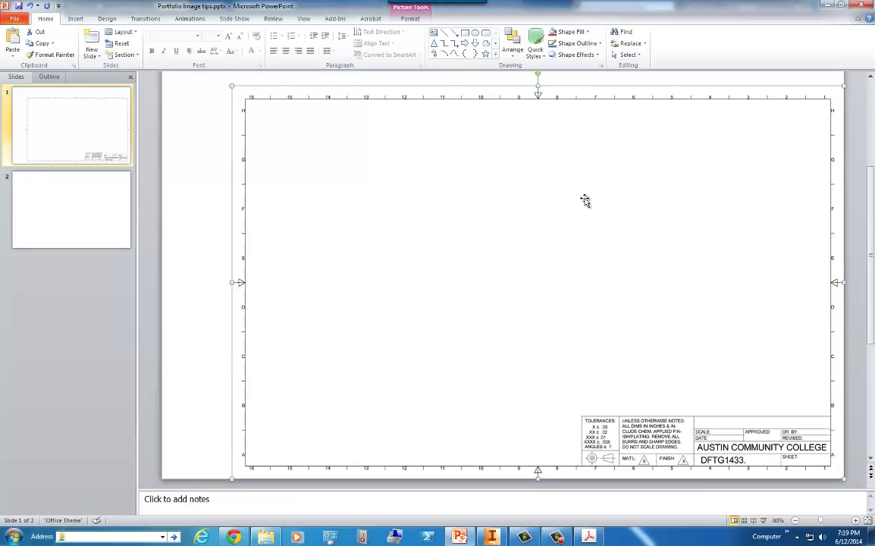